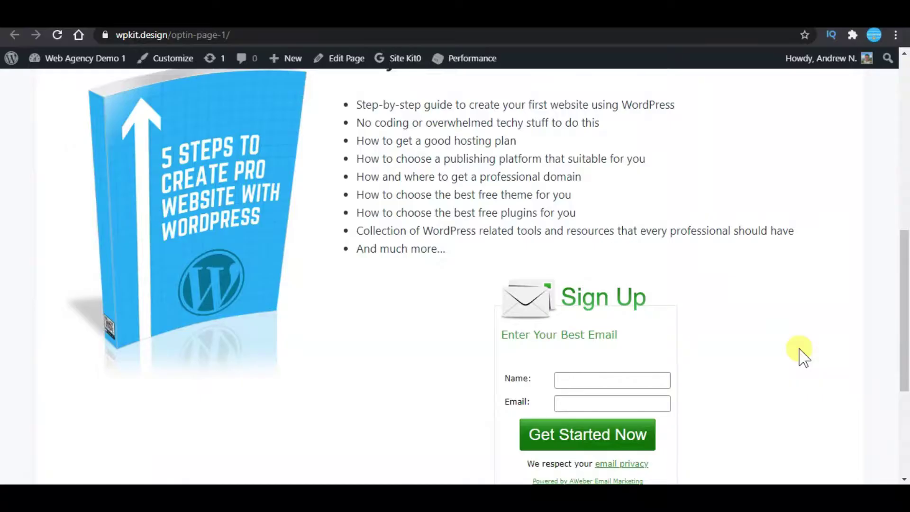
pyautogui.scroll(-2, 801, 355)
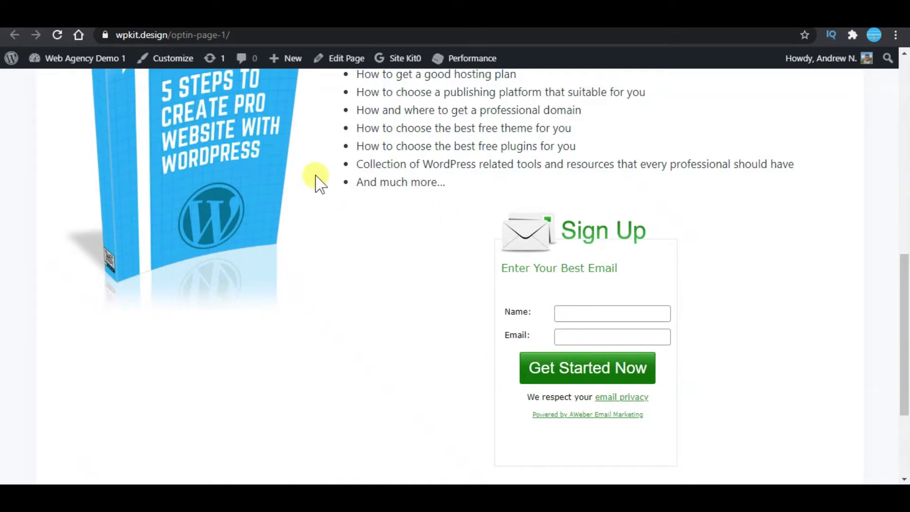
pyautogui.scroll(2, 201, 219)
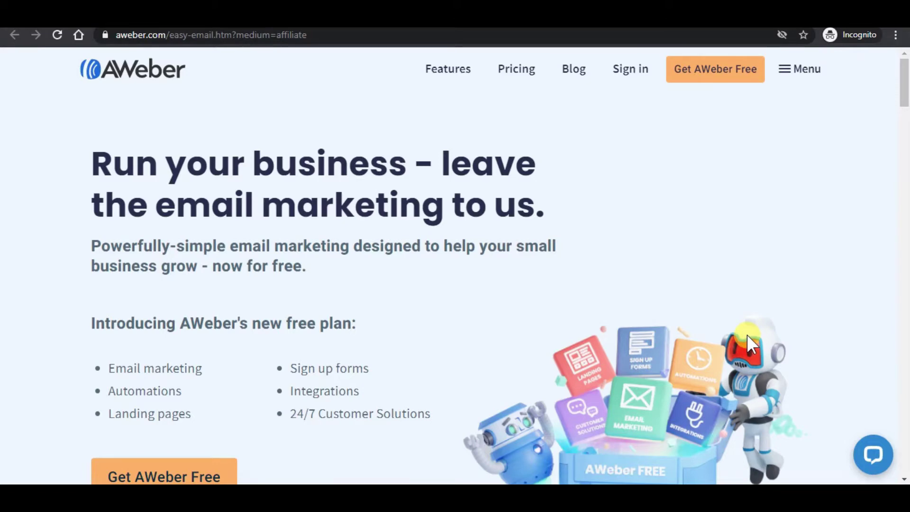
# Open AWeber's pricing page and start signing up for the Free plan.
pyautogui.click(524, 72)
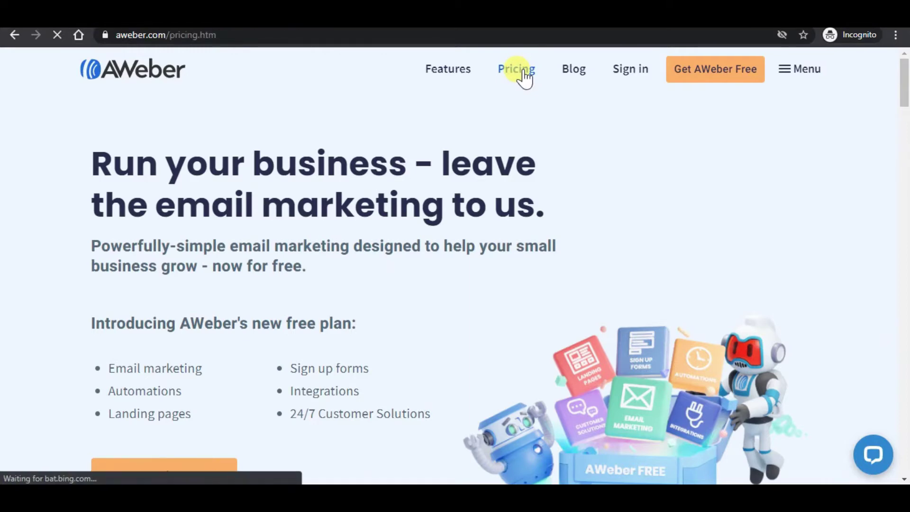
pyautogui.scroll(-4, 678, 294)
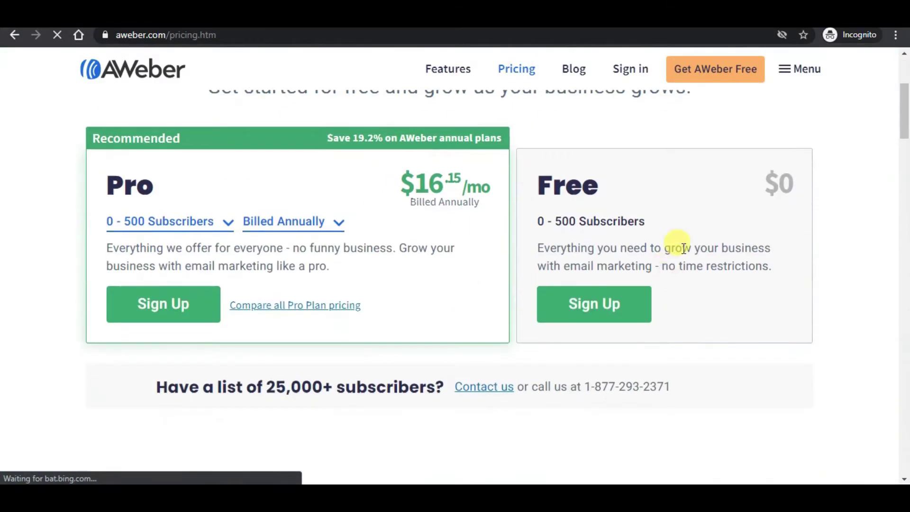
pyautogui.click(629, 320)
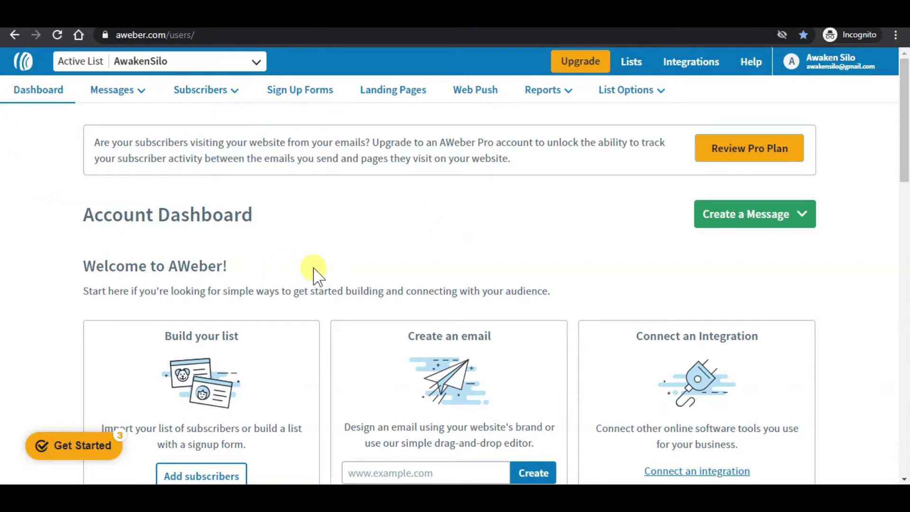
# Start creating a new sign up form for use on a website.
pyautogui.click(327, 100)
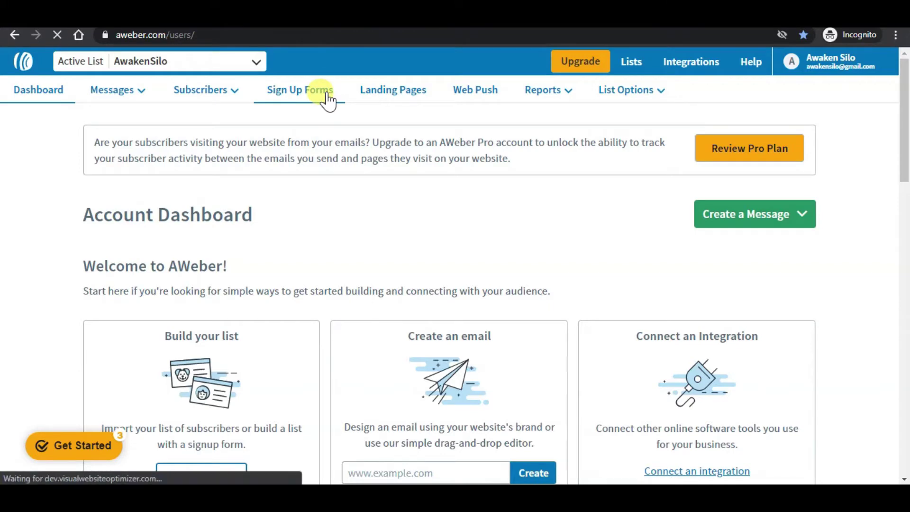
pyautogui.scroll(-1, 285, 318)
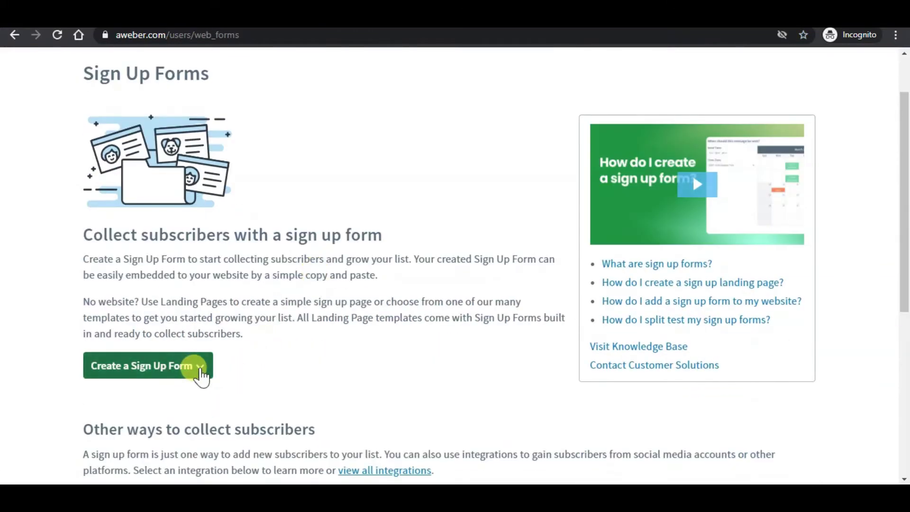
pyautogui.click(200, 368)
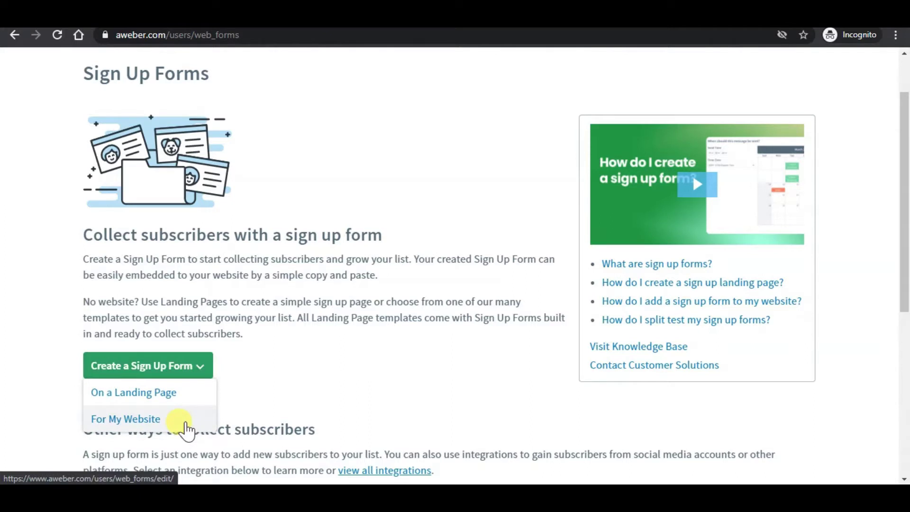
pyautogui.click(185, 424)
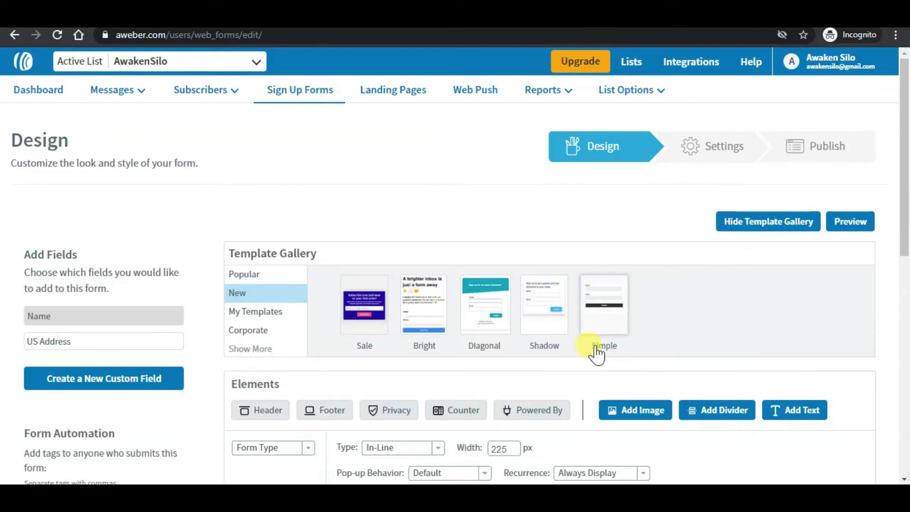
# Expand the template gallery's categories, choose Blog, and browse its templates to reach Mail Room.
pyautogui.scroll(-1, 687, 327)
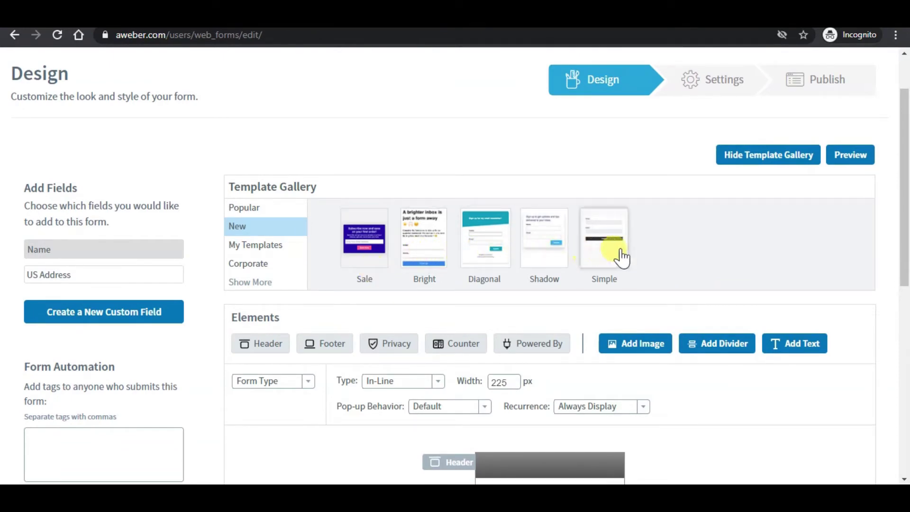
pyautogui.scroll(-1, 636, 258)
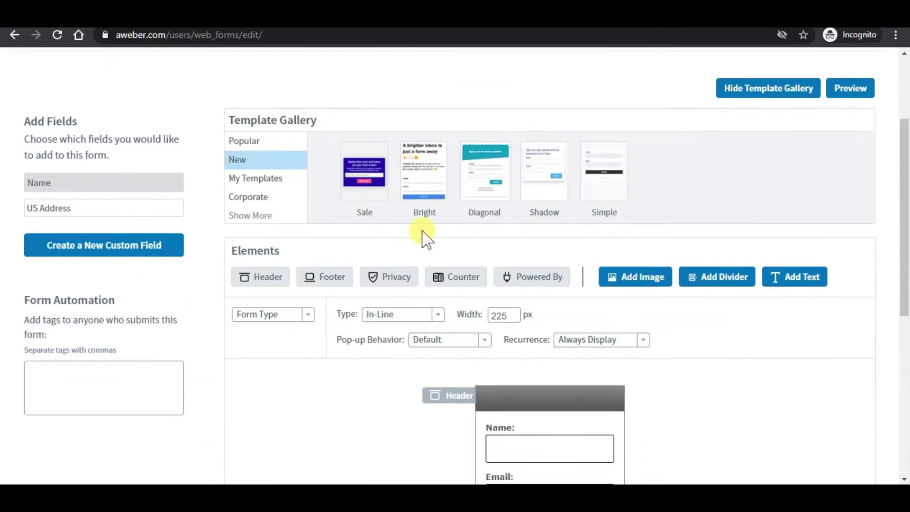
pyautogui.click(268, 217)
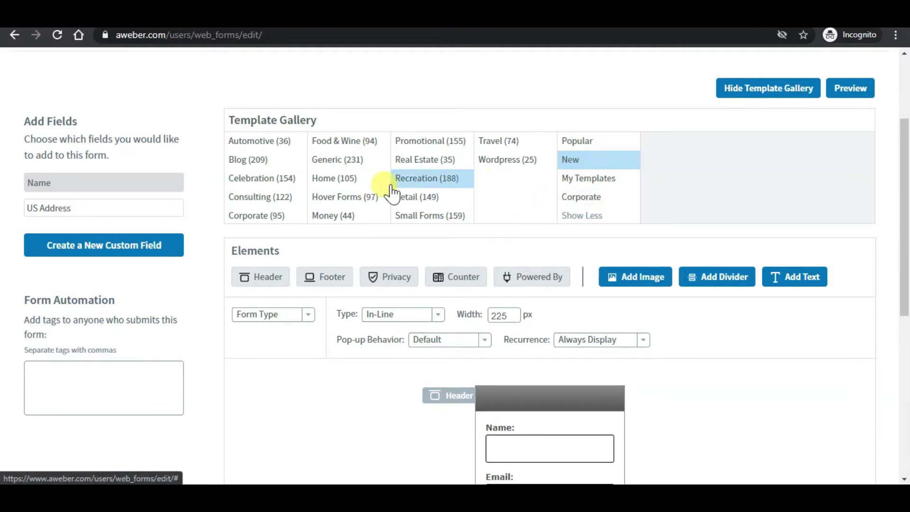
pyautogui.click(242, 161)
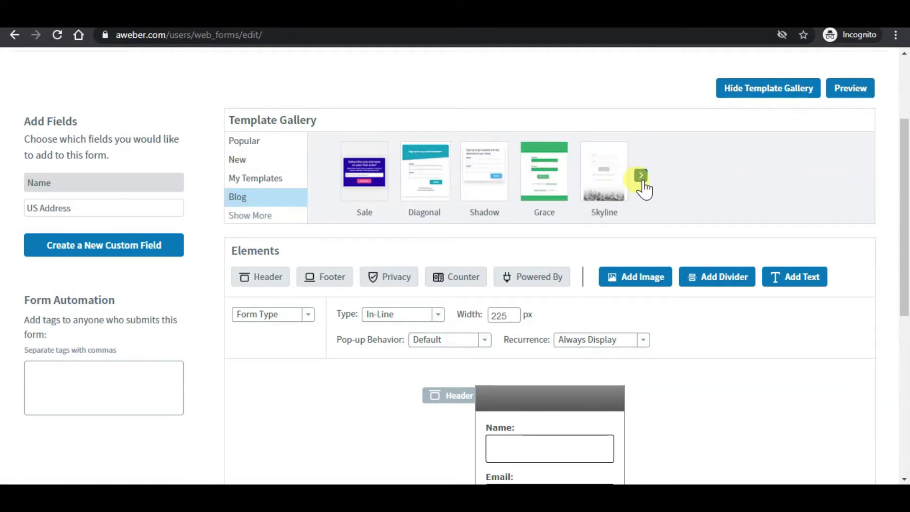
pyautogui.click(642, 178)
pyautogui.click(642, 178)
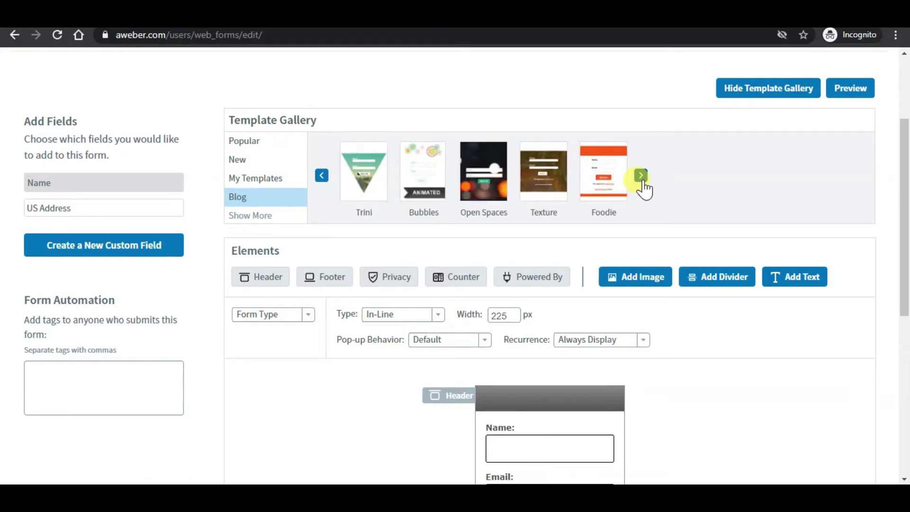
pyautogui.click(642, 178)
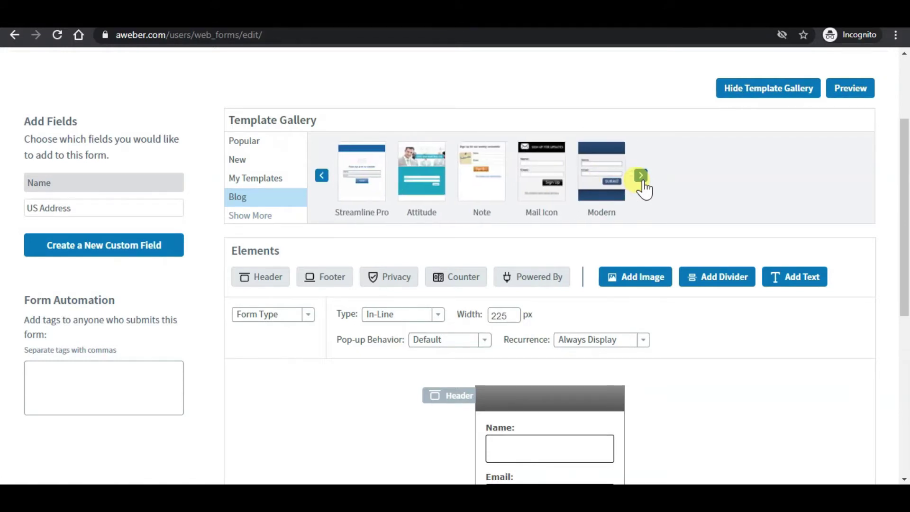
pyautogui.click(641, 176)
pyautogui.click(641, 177)
pyautogui.click(641, 176)
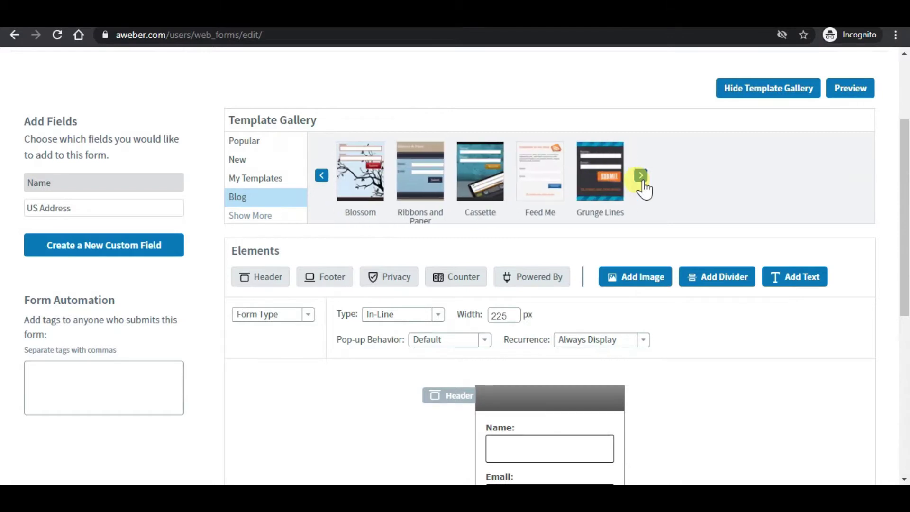
pyautogui.click(321, 176)
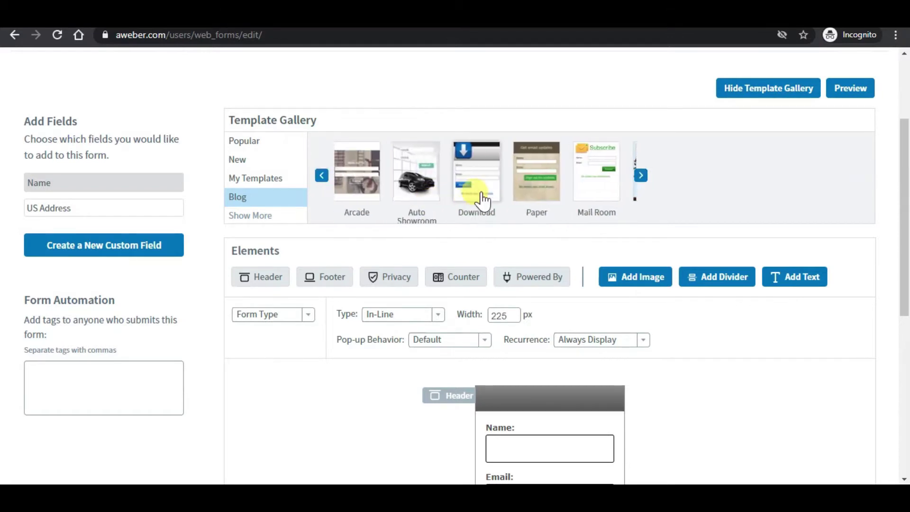
# Load the Mail Room template into the form in the Green 2 color variant.
pyautogui.click(587, 186)
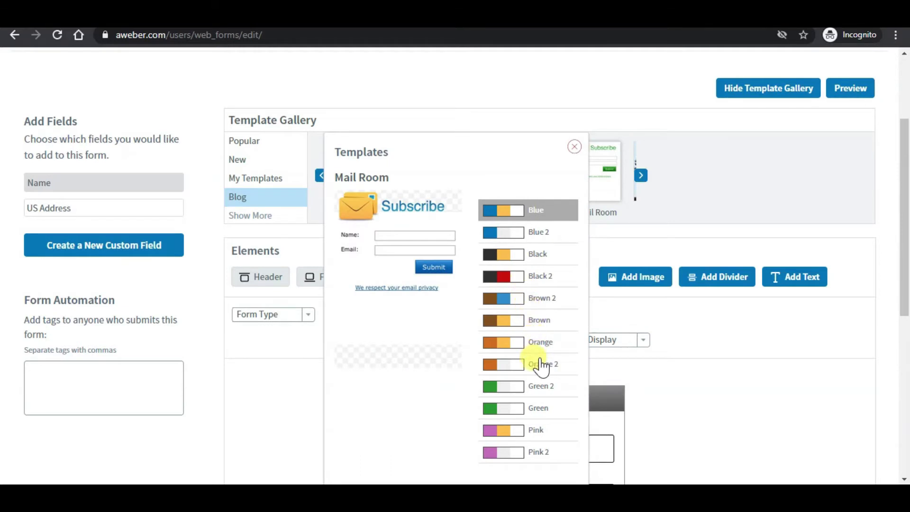
pyautogui.scroll(-1, 545, 382)
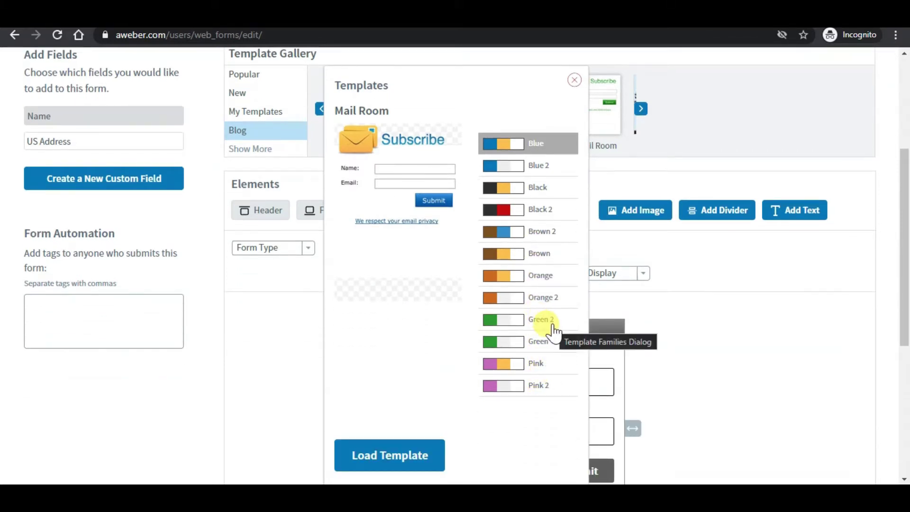
pyautogui.click(572, 327)
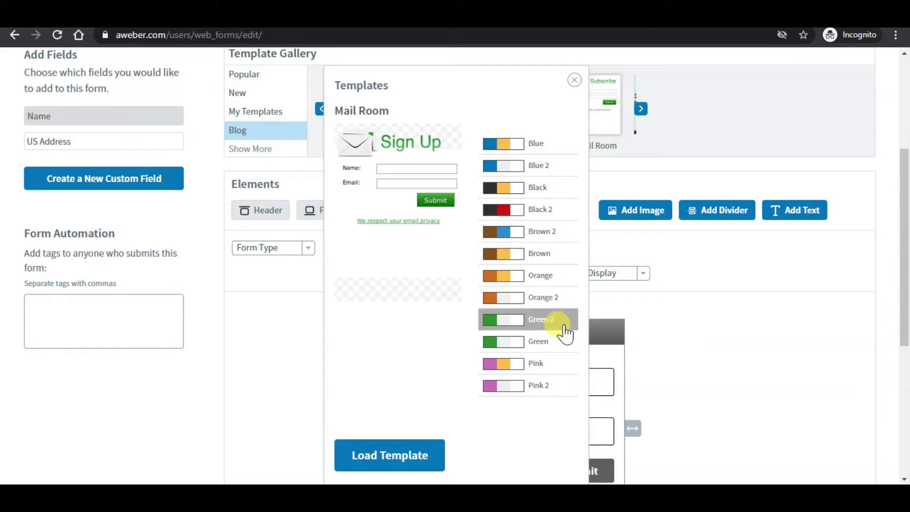
pyautogui.click(437, 456)
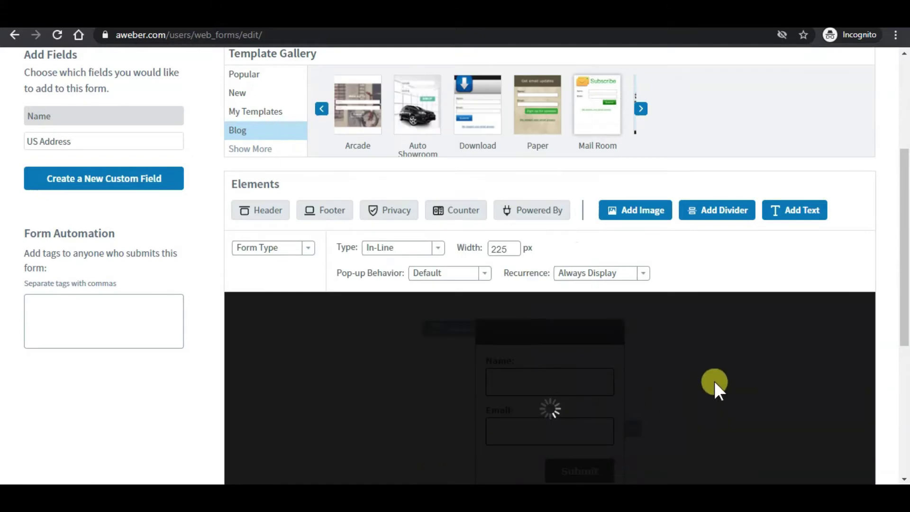
# Add the text "Enter Your Best Email" to the form's header and save the field.
pyautogui.scroll(-3, 713, 379)
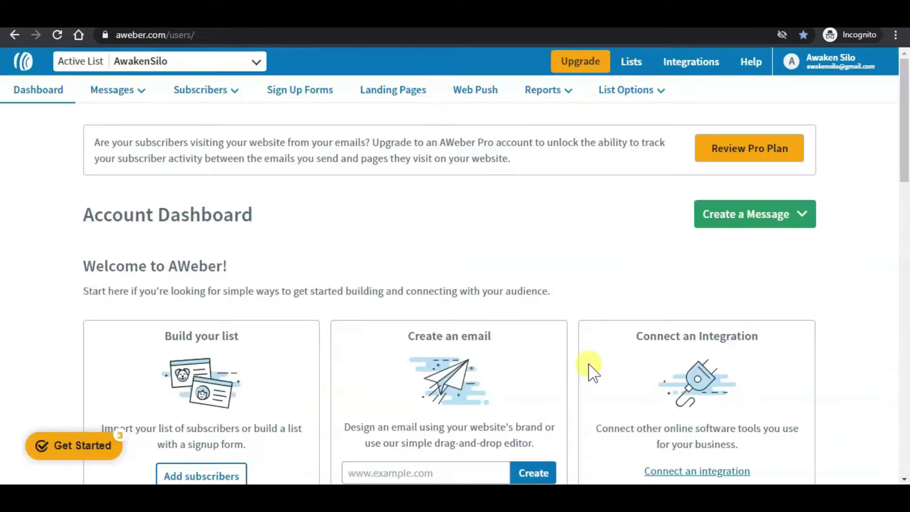
pyautogui.moveTo(624, 220)
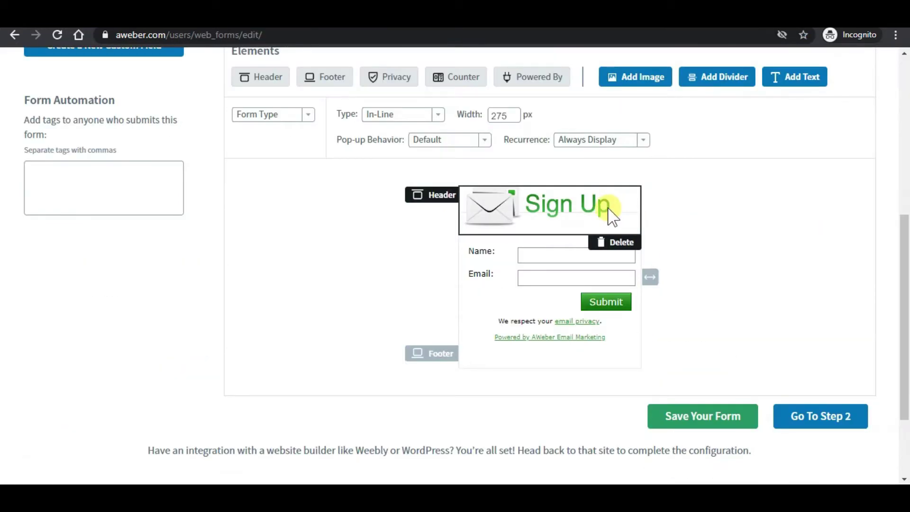
pyautogui.click(549, 215)
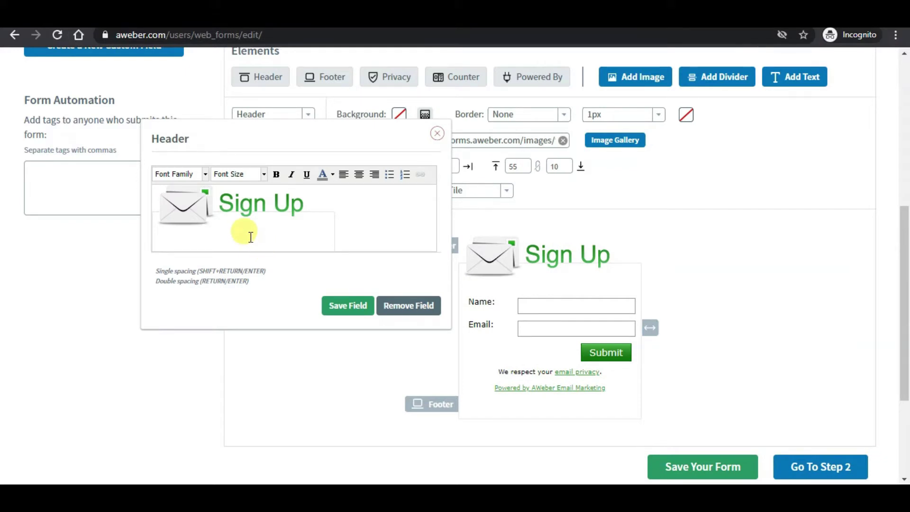
pyautogui.write('Enter Your Best')
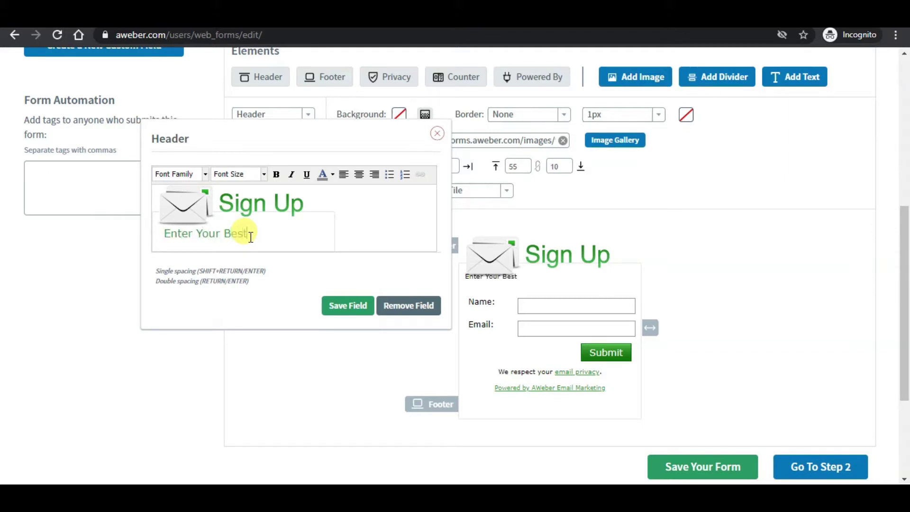
pyautogui.write(' Email')
pyautogui.click(357, 311)
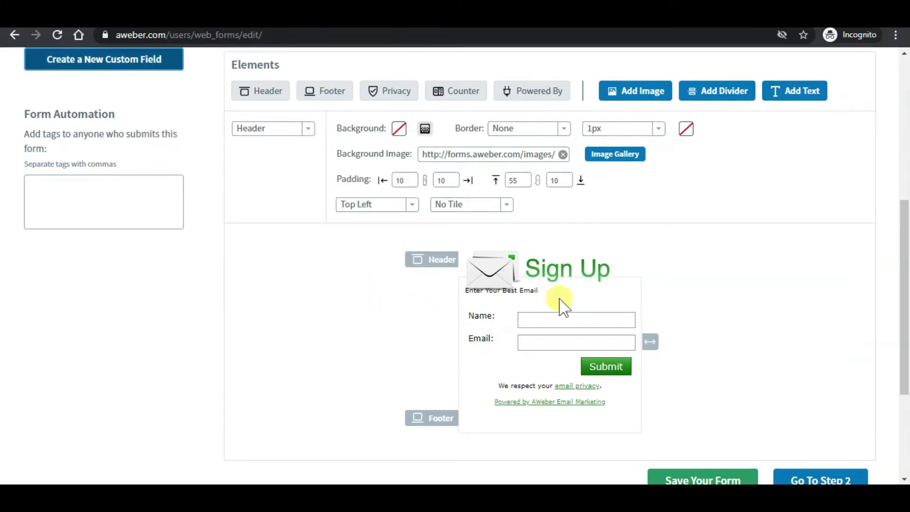
# Change the form's submit button text to "Get Started Now", save it, and set the button's font to Arial.
pyautogui.click(526, 316)
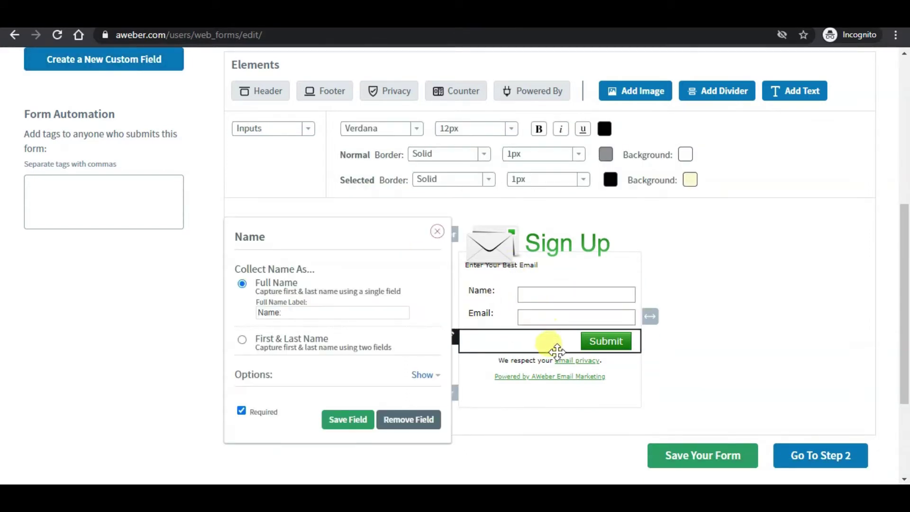
pyautogui.click(601, 343)
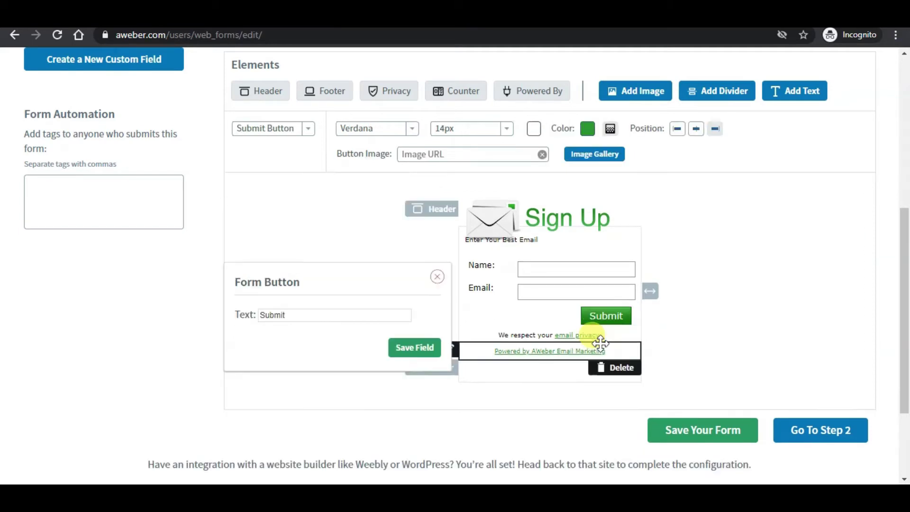
pyautogui.click(356, 313)
pyautogui.doubleClick(271, 314)
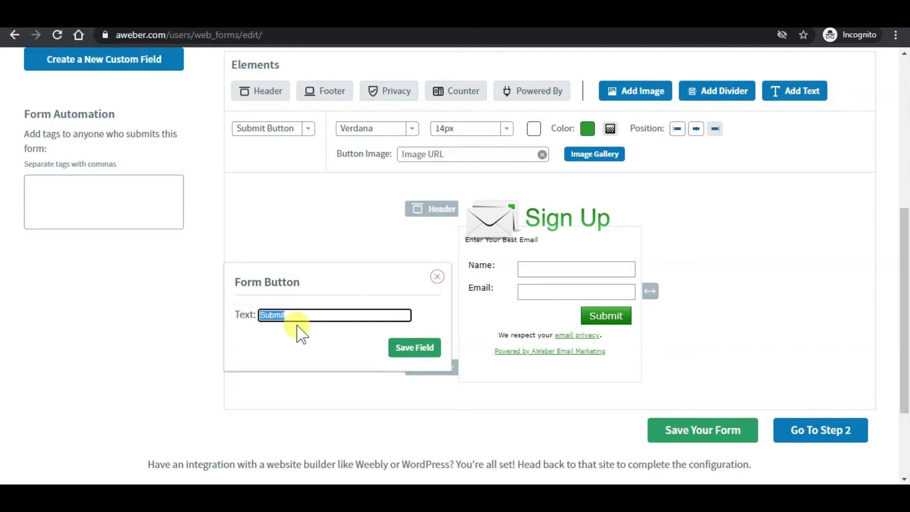
pyautogui.write('Get Start')
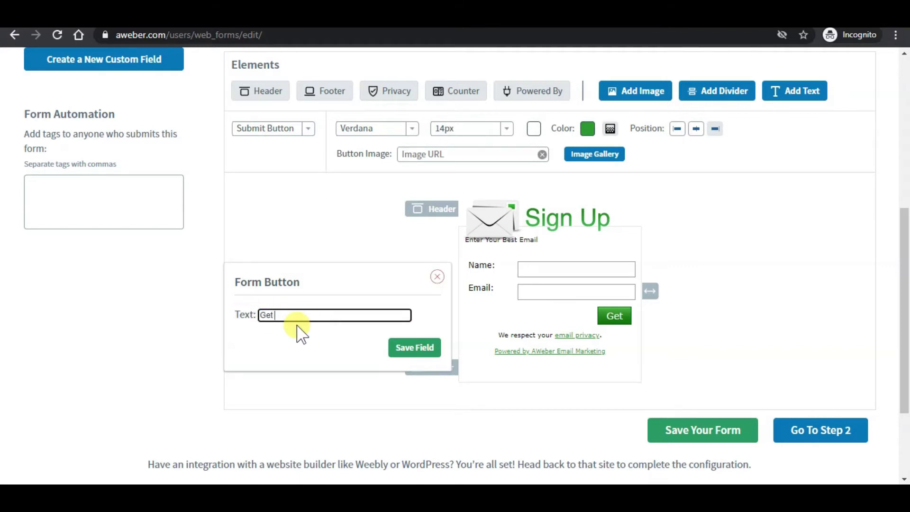
pyautogui.write('ed')
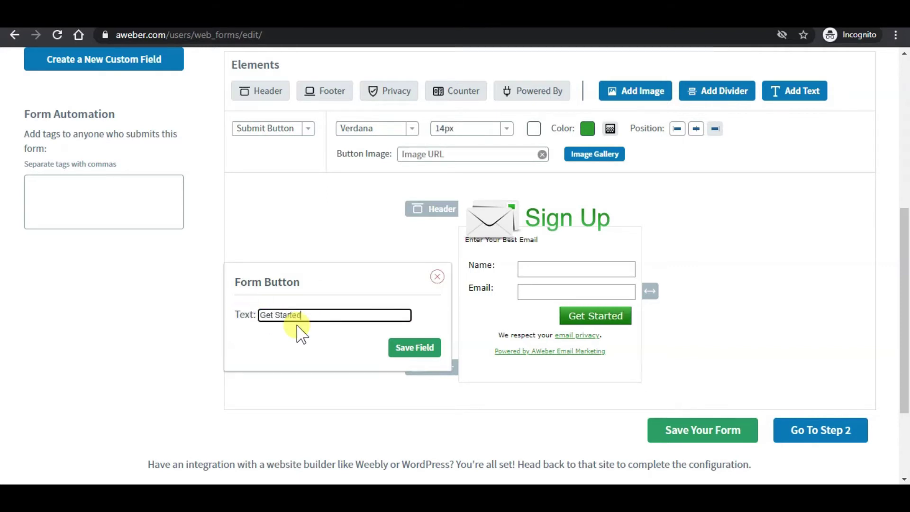
pyautogui.write(' Now')
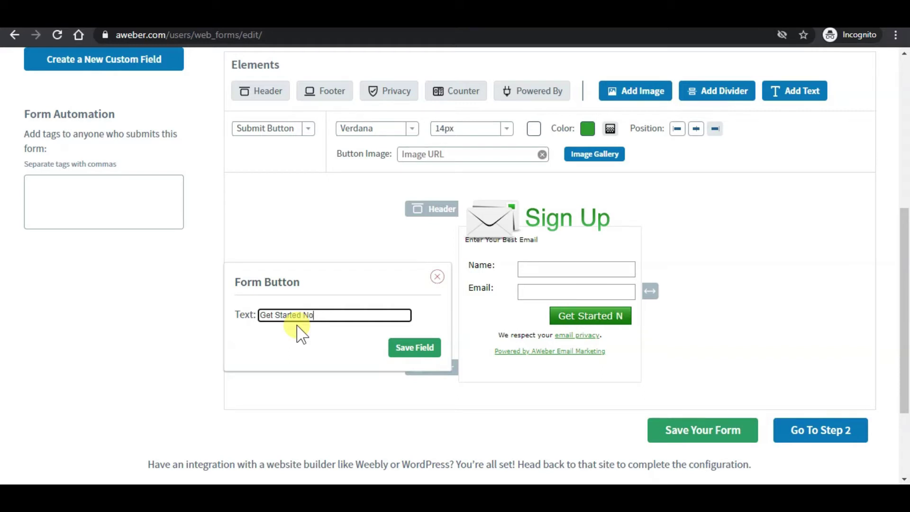
pyautogui.click(414, 349)
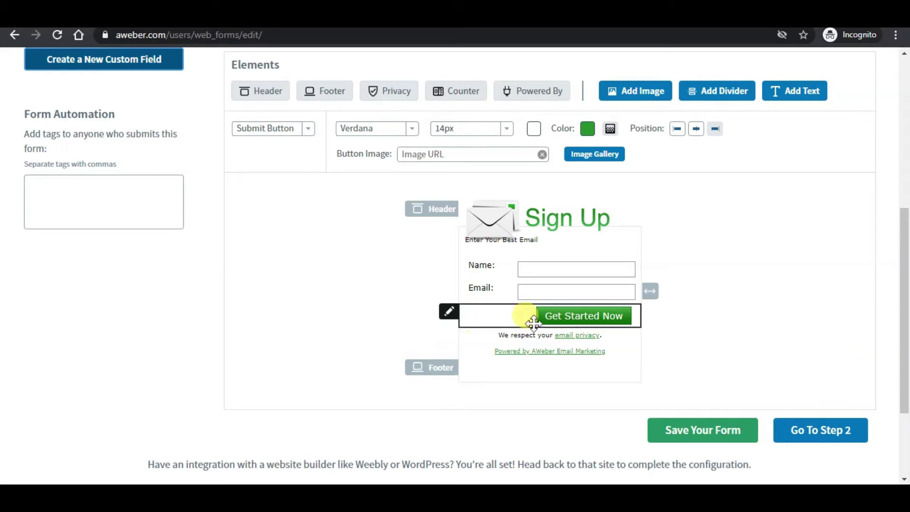
pyautogui.click(410, 139)
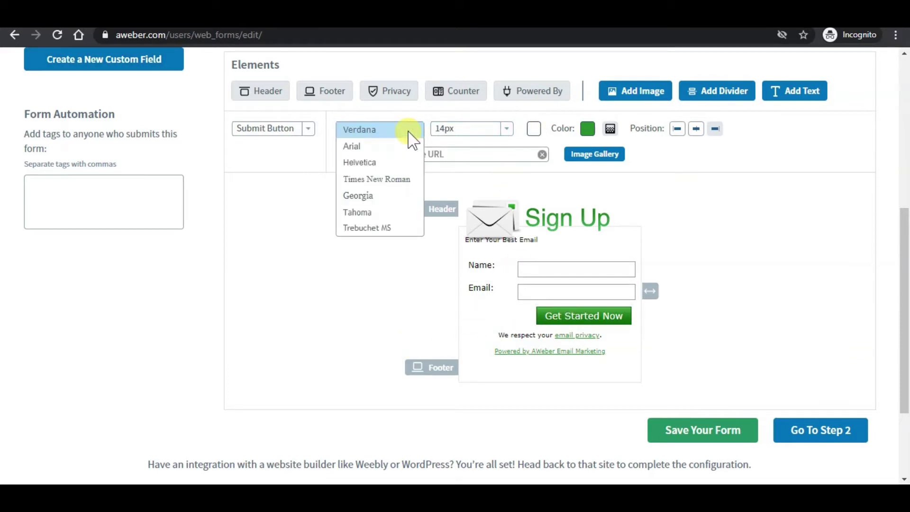
pyautogui.click(400, 146)
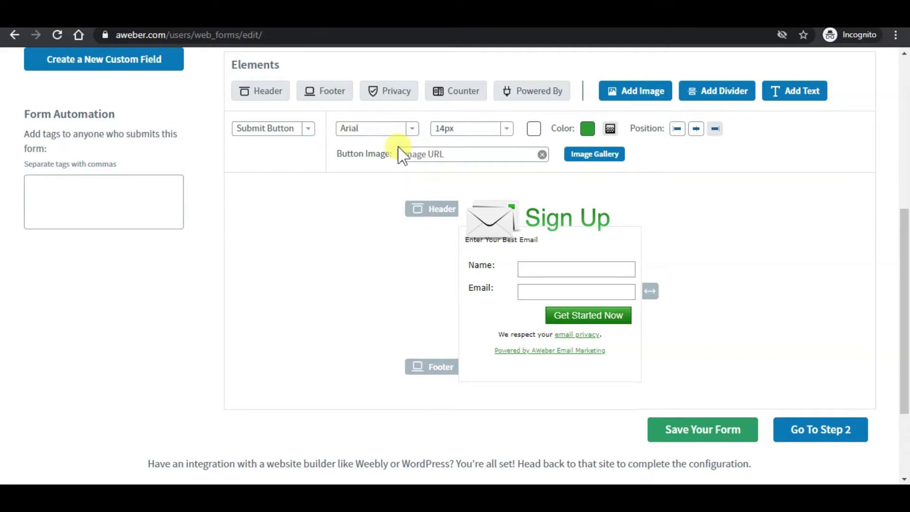
# Set the submit button's font size to 24px.
pyautogui.click(504, 135)
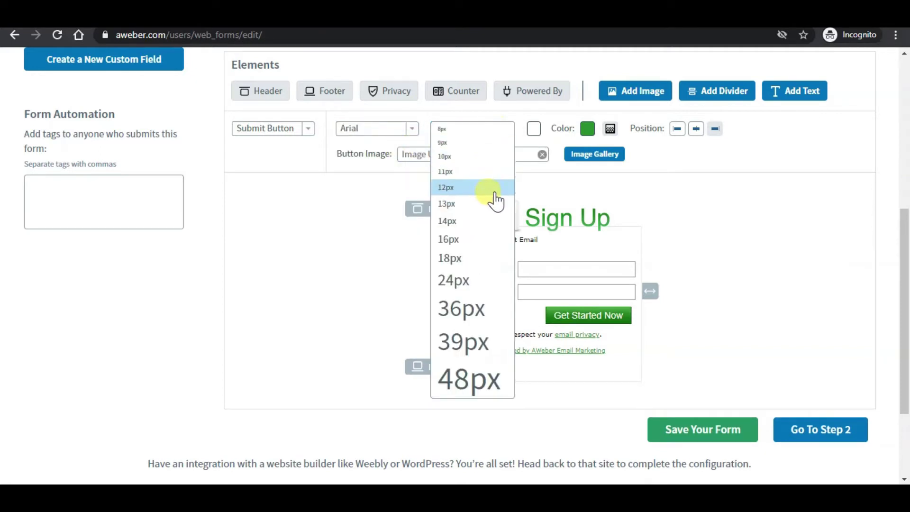
pyautogui.click(493, 278)
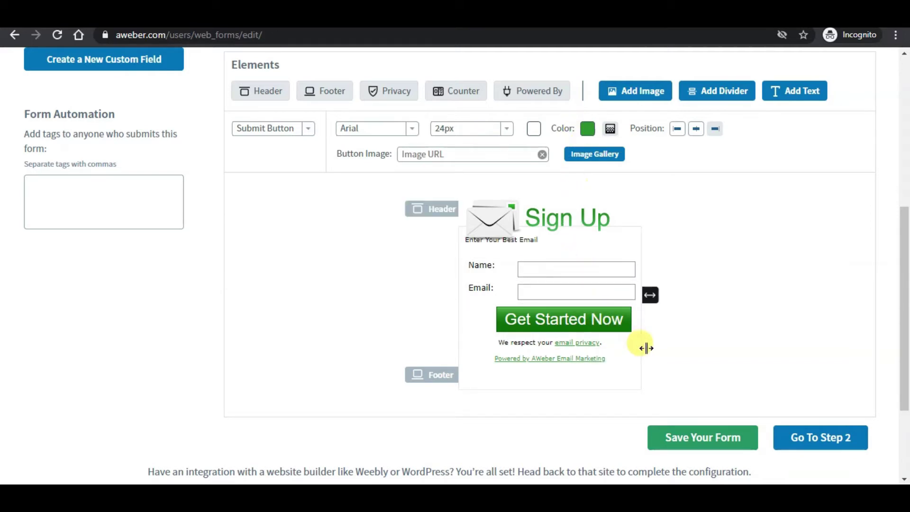
pyautogui.moveTo(628, 379)
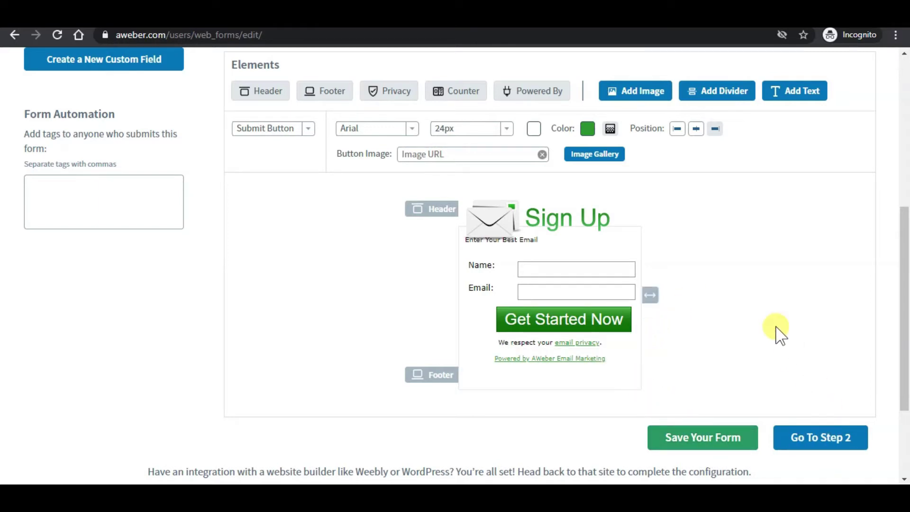
# Proceed to the form's Settings step and name the form "My Web Form 1".
pyautogui.click(848, 451)
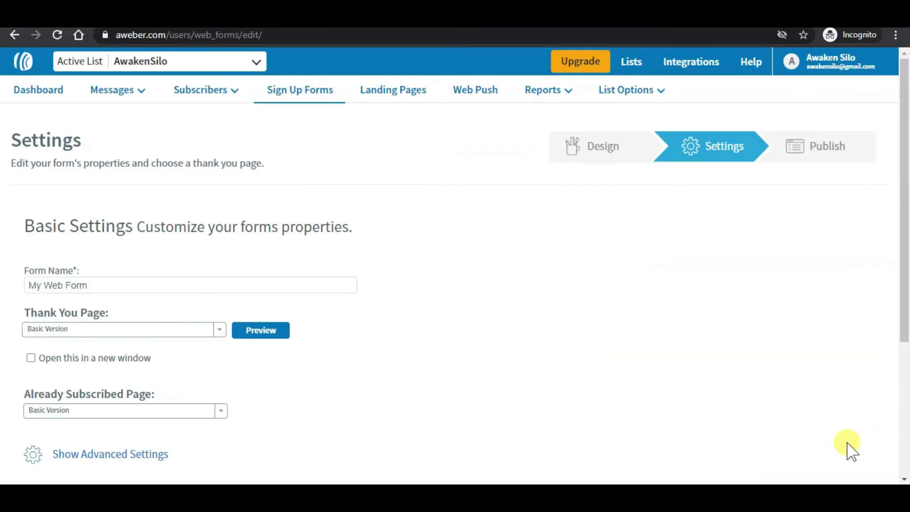
pyautogui.scroll(-1, 183, 299)
pyautogui.tripleClick(117, 221)
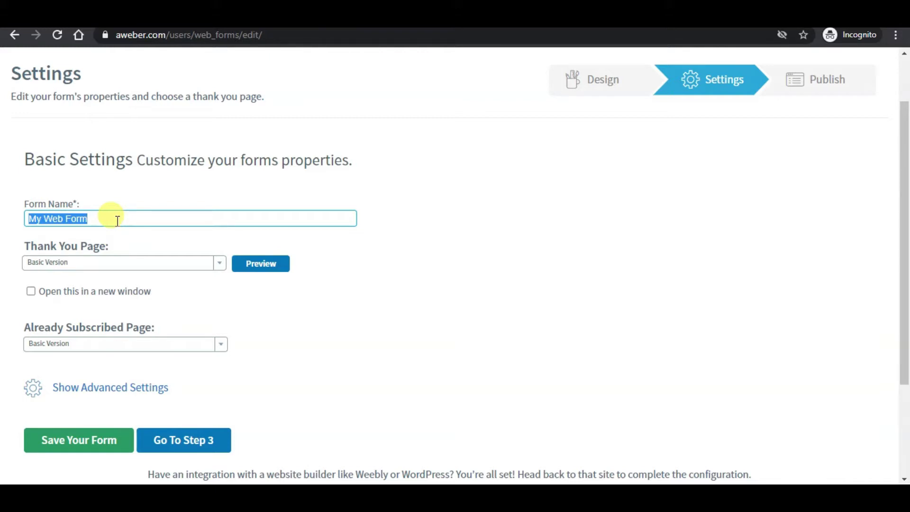
pyautogui.click(118, 221)
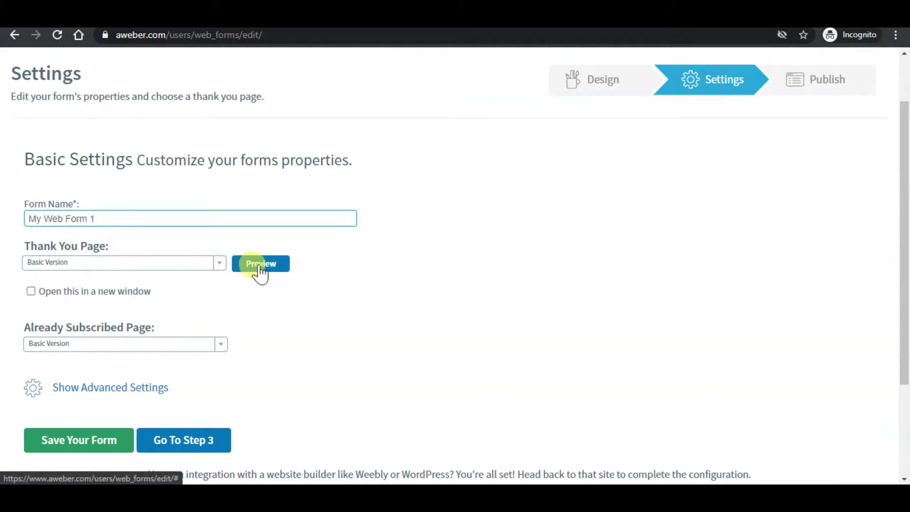
# Preview the Basic Version thank you page and set the page to open in a new window.
pyautogui.click(282, 267)
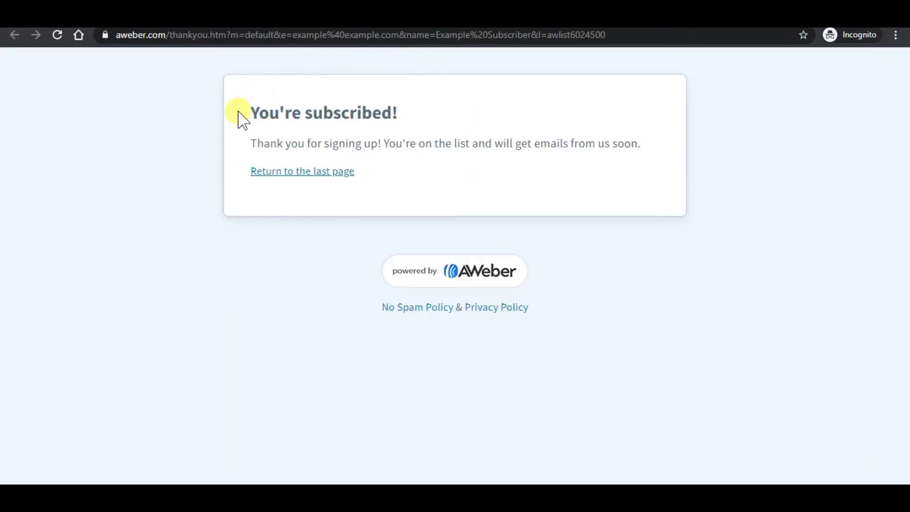
pyautogui.click(422, 22)
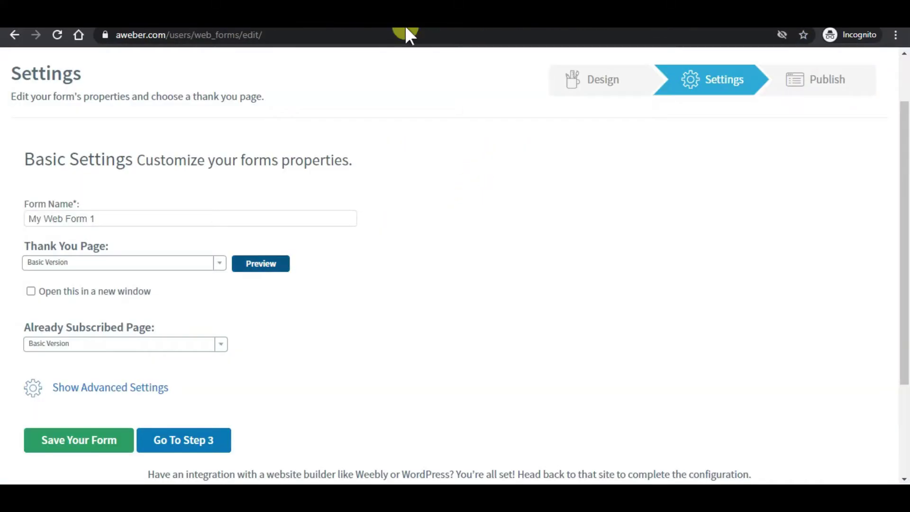
pyautogui.click(222, 265)
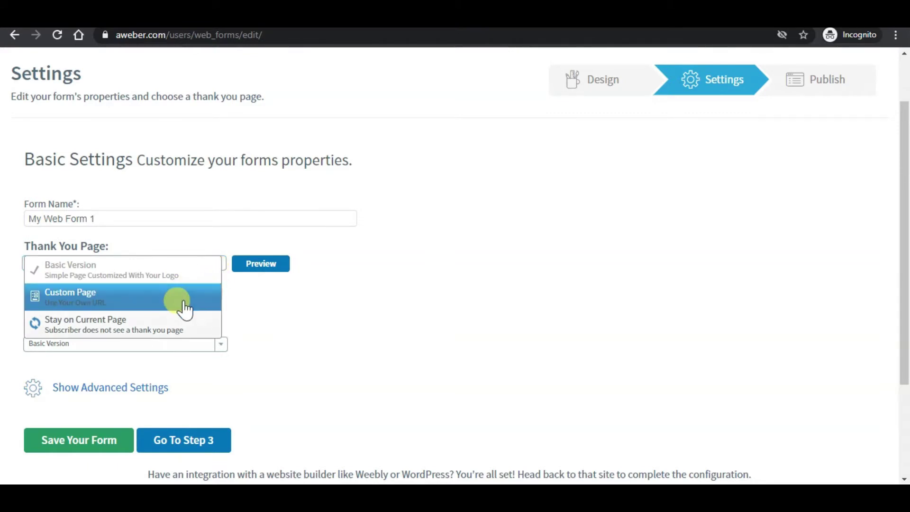
pyautogui.click(277, 299)
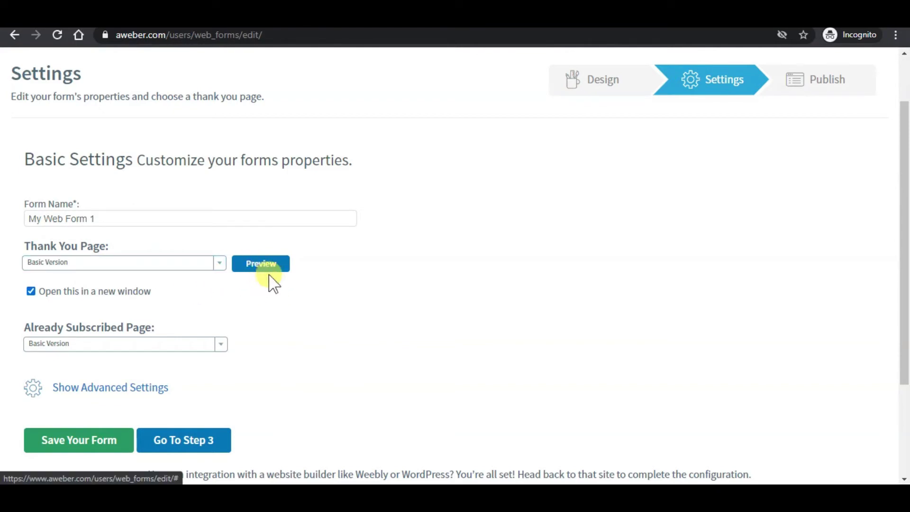
# Save the web form and proceed to its Publish step.
pyautogui.scroll(-3, 213, 220)
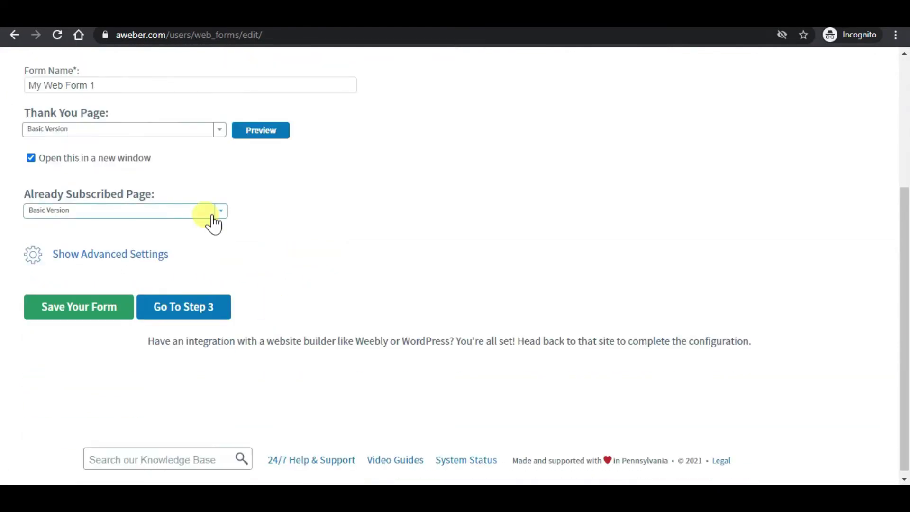
pyautogui.click(112, 317)
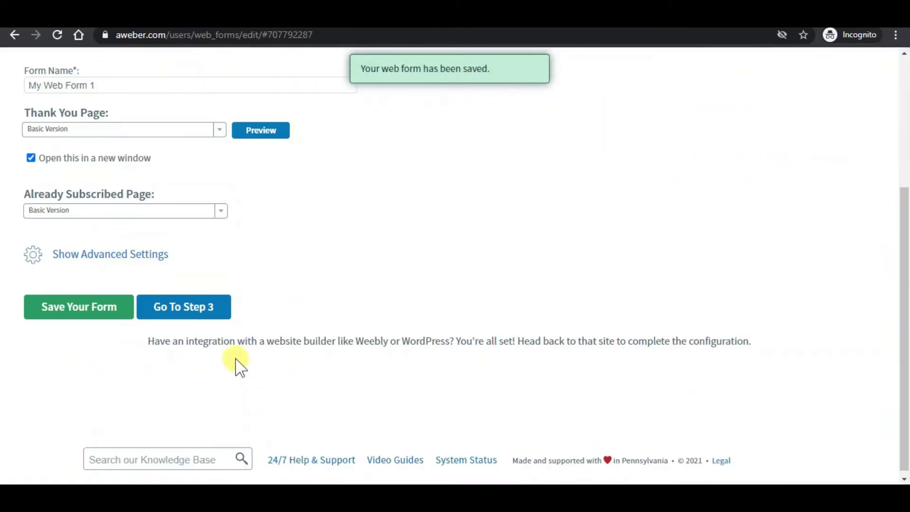
pyautogui.click(219, 318)
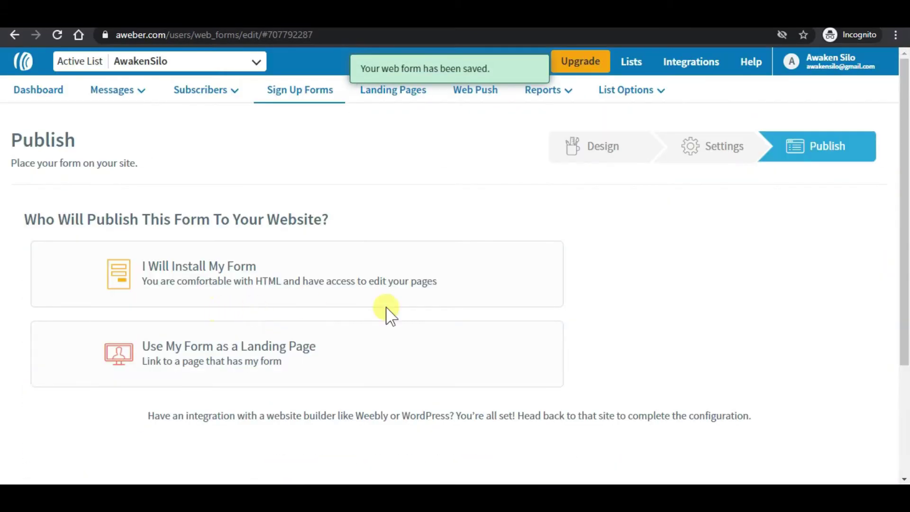
# Choose to install the form yourself and copy the entire Javascript snippet.
pyautogui.scroll(-1, 585, 278)
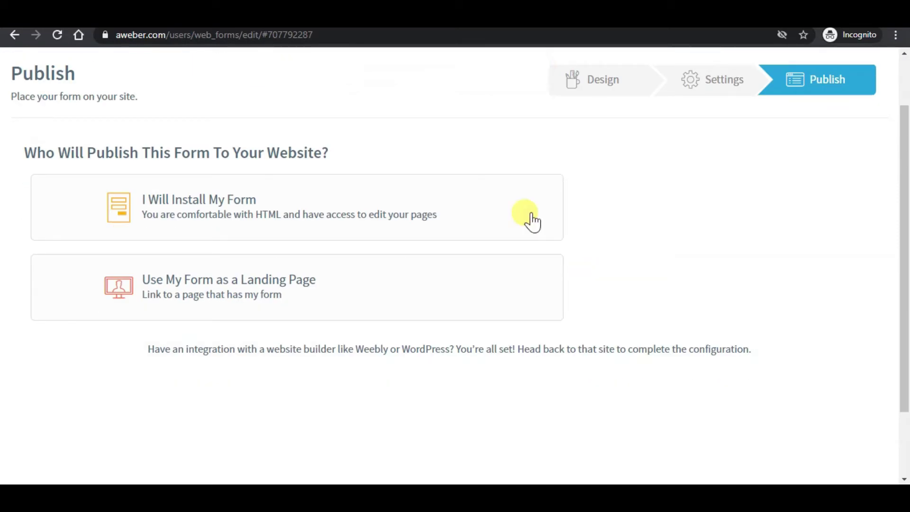
pyautogui.click(345, 214)
pyautogui.scroll(-3, 339, 218)
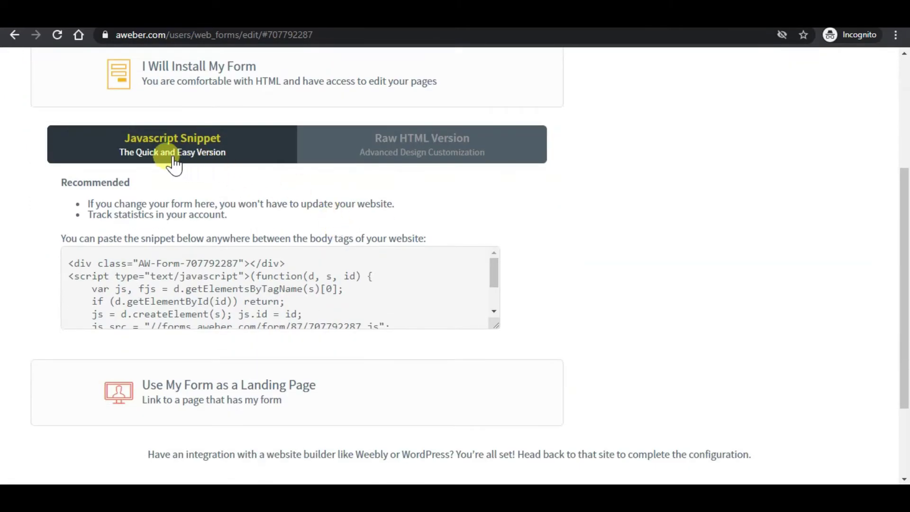
pyautogui.click(201, 291)
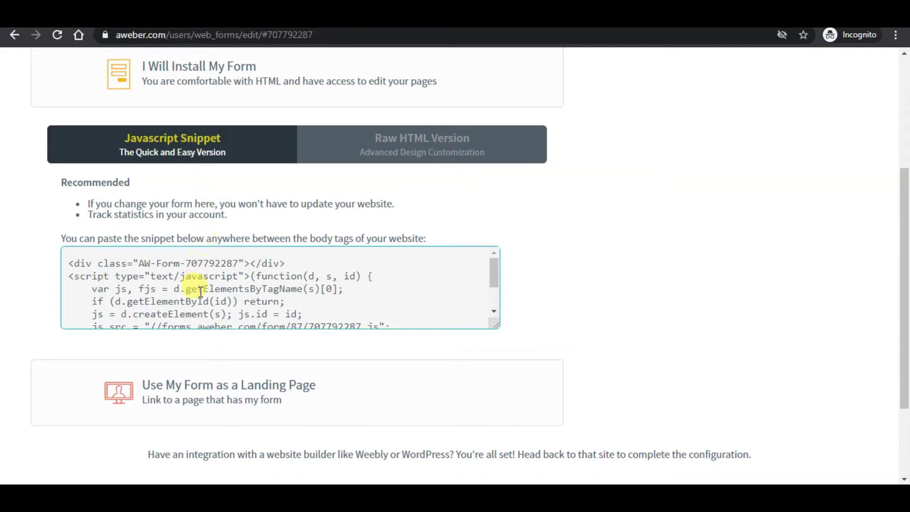
pyautogui.hotkey('ctrl', 'a')
pyautogui.rightClick(201, 296)
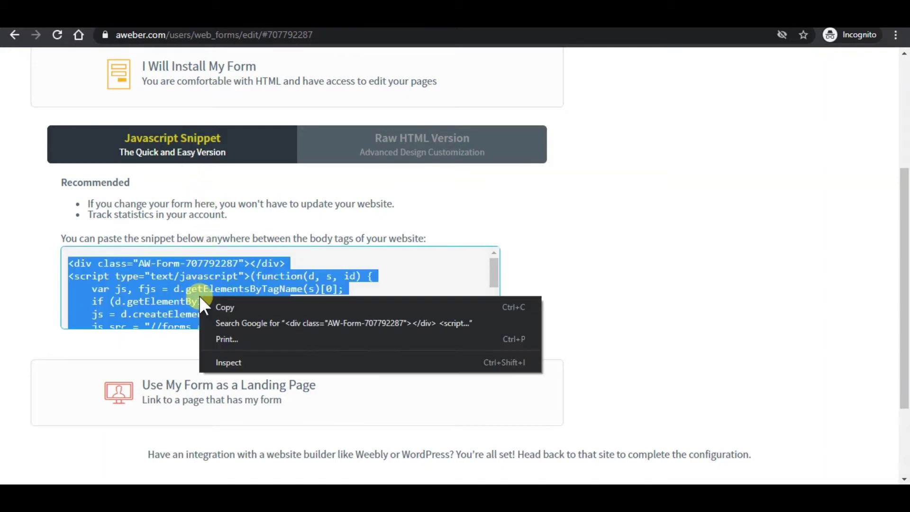
pyautogui.click(222, 308)
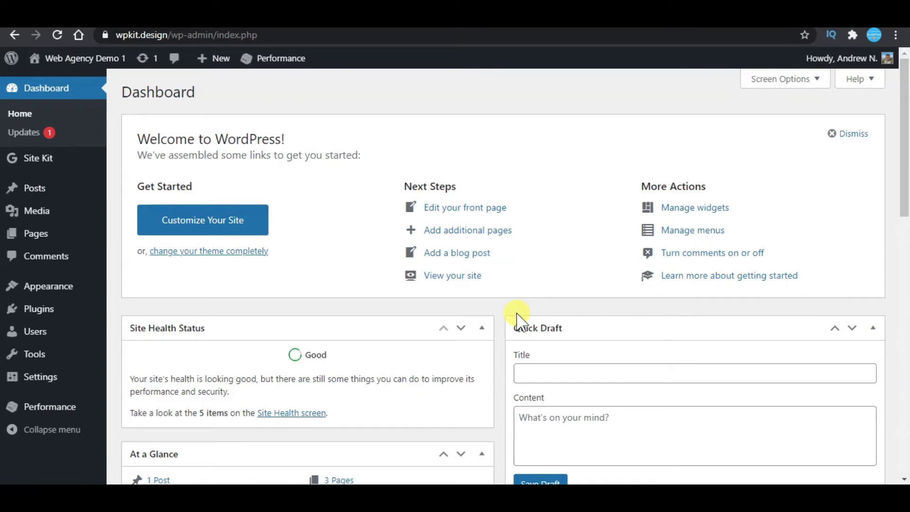
# Switch to the WordPress dashboard, add a new page titled "optin page 1", and save it as a draft.
pyautogui.moveTo(60, 243)
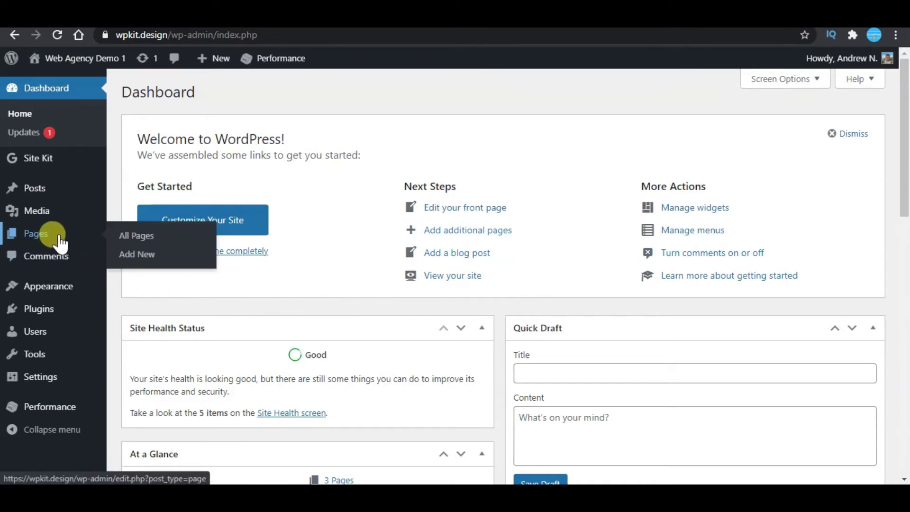
pyautogui.click(172, 255)
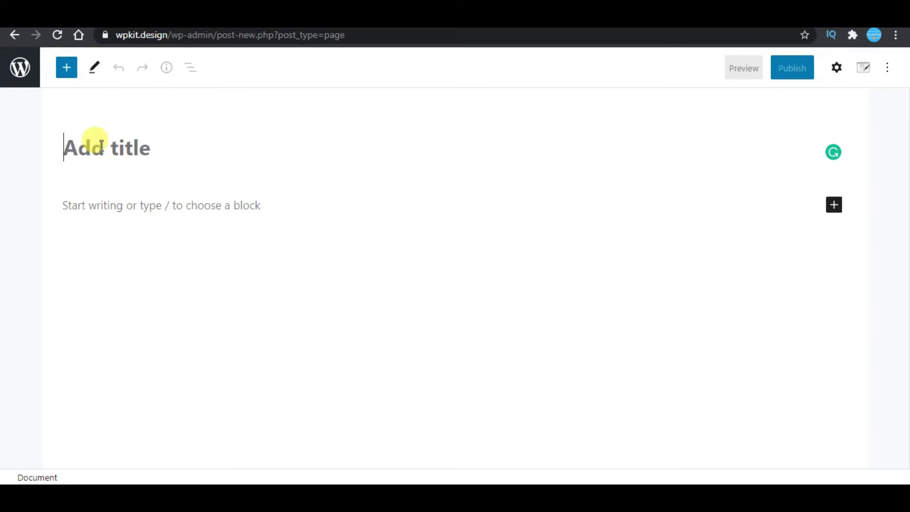
pyautogui.write('o')
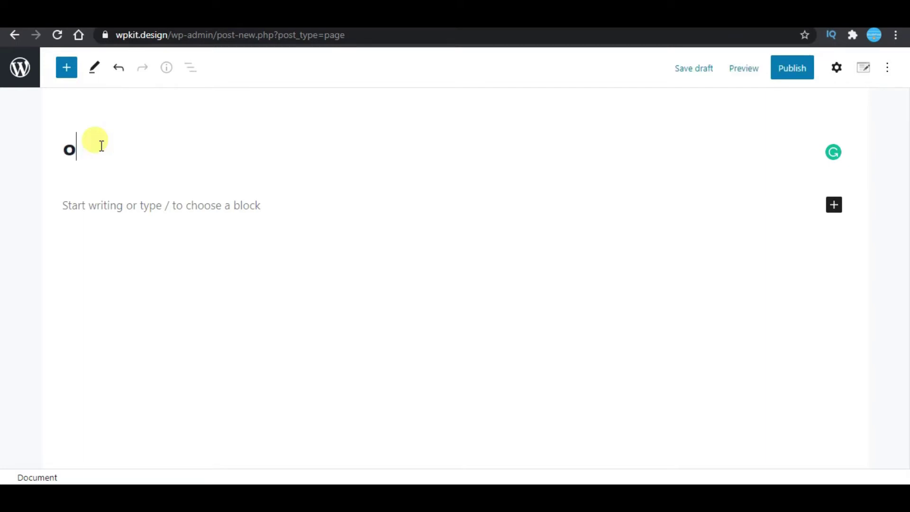
pyautogui.write('ptin page 1')
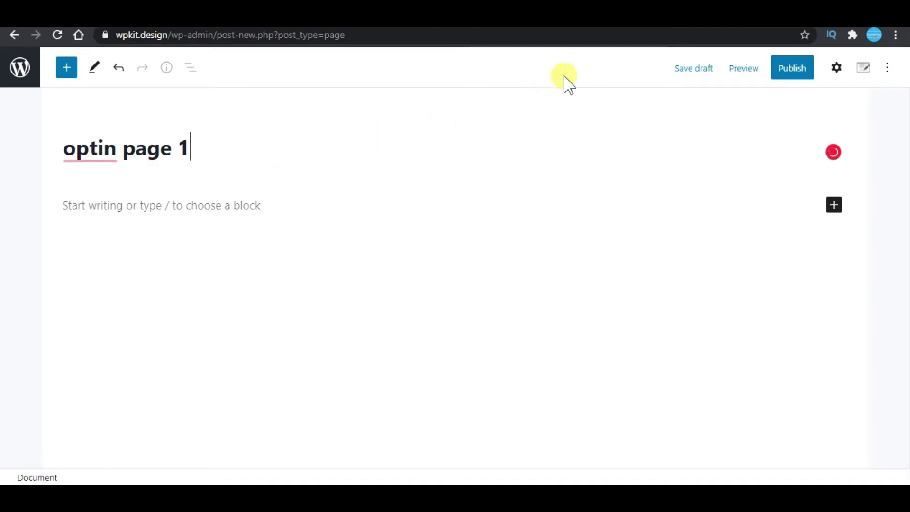
pyautogui.click(691, 79)
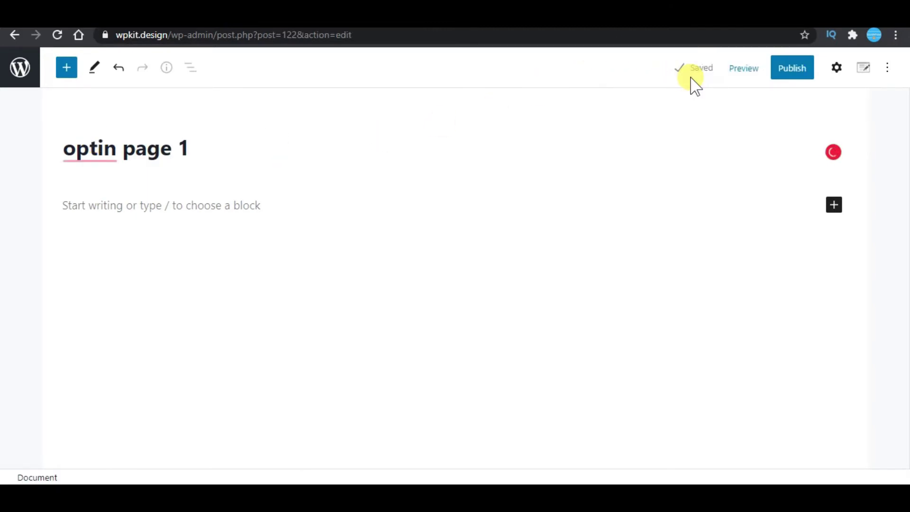
# Add a single-column block below the page title containing the heading "The Ultimate Guide To Create Pro Website WITHOUT Overwhelmed Techy Stuff!".
pyautogui.click(214, 208)
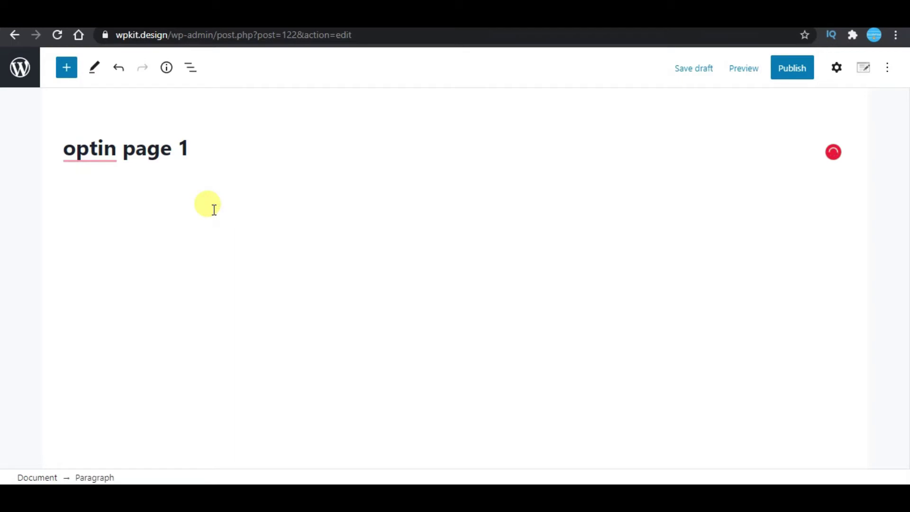
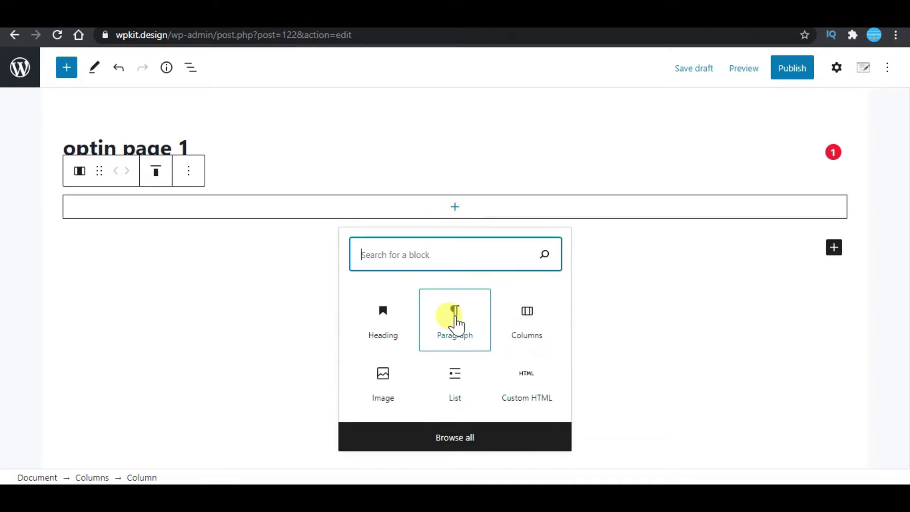
pyautogui.click(403, 327)
pyautogui.rightClick(90, 235)
pyautogui.click(78, 229)
pyautogui.rightClick(83, 231)
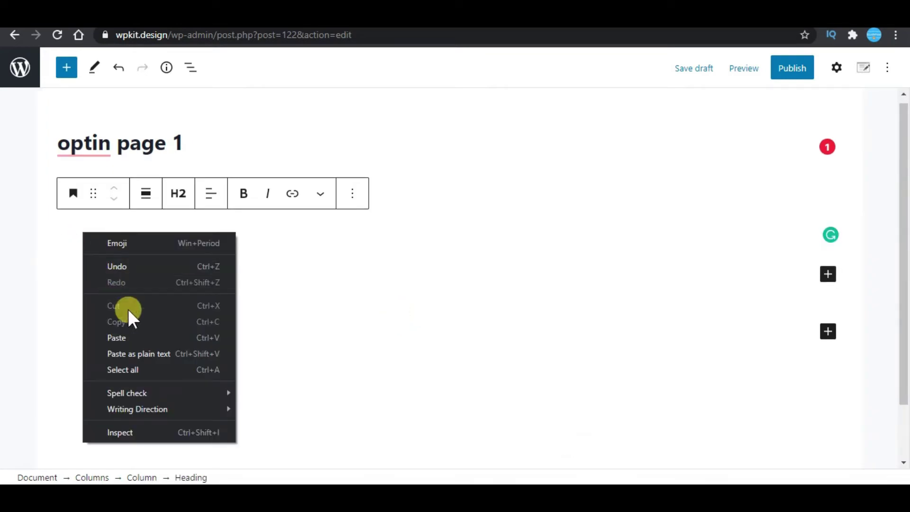
pyautogui.click(155, 354)
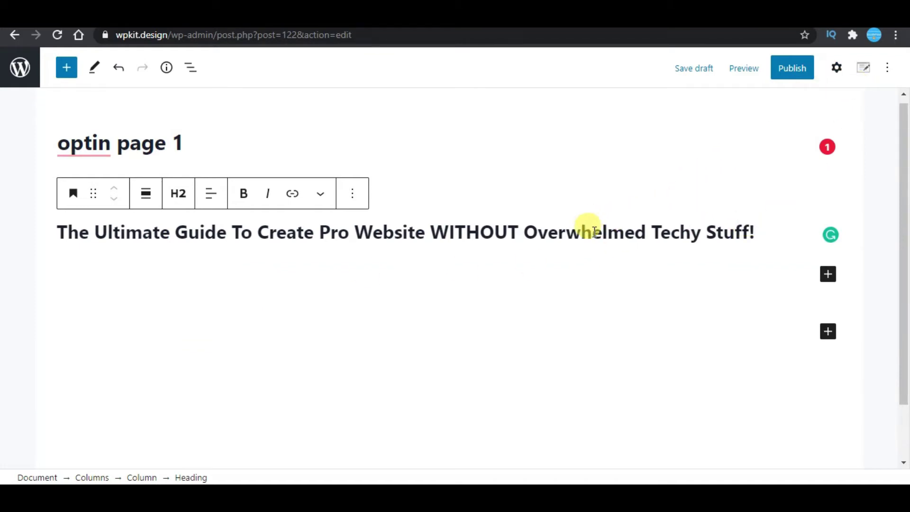
# Show the heading block's settings and set its font size to Larger.
pyautogui.click(835, 69)
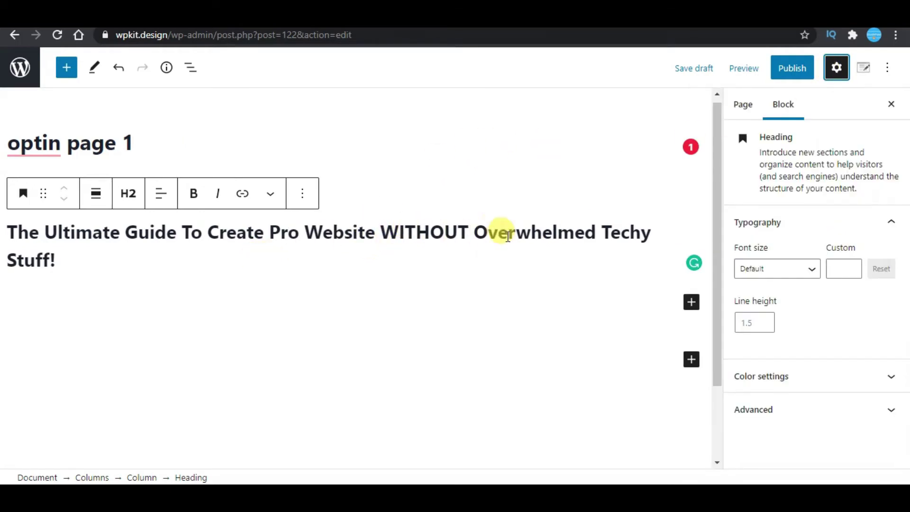
pyautogui.click(837, 68)
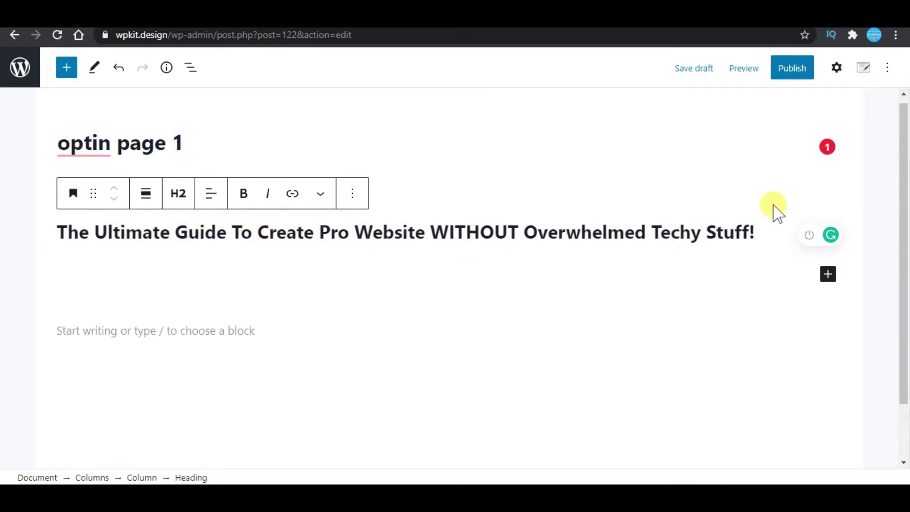
pyautogui.click(837, 68)
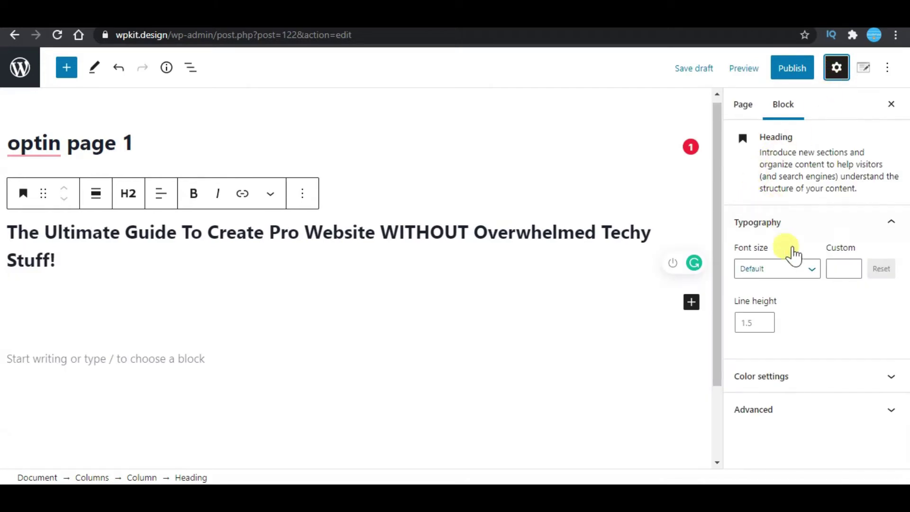
pyautogui.click(805, 271)
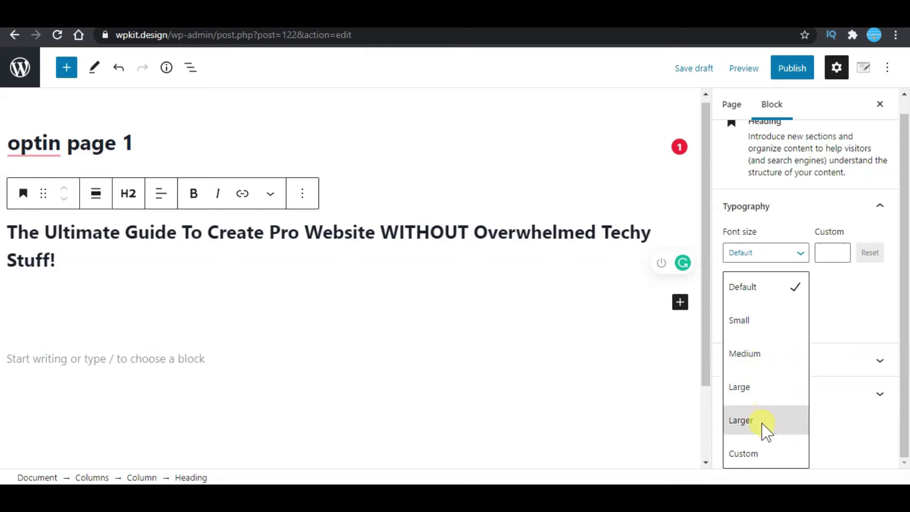
pyautogui.click(763, 423)
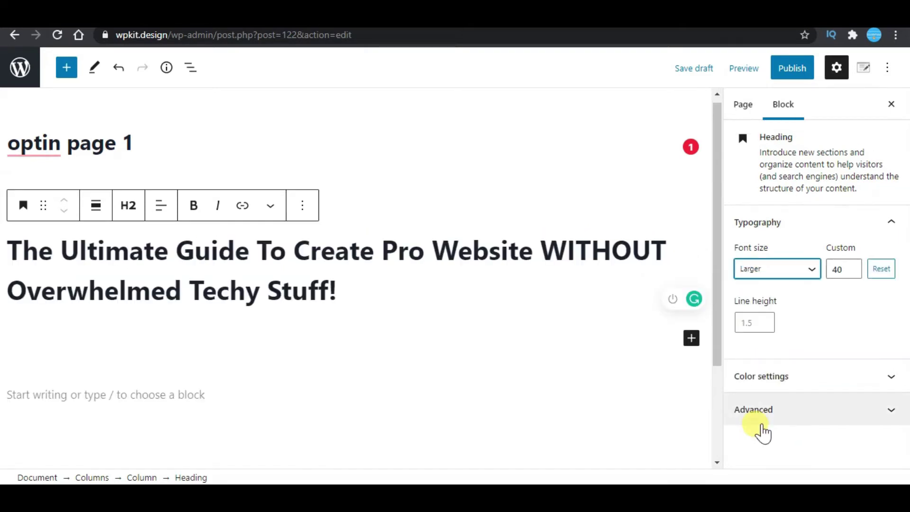
# Give the heading block a blue background from the palette and a custom orange text color of about #ffb00a.
pyautogui.click(845, 379)
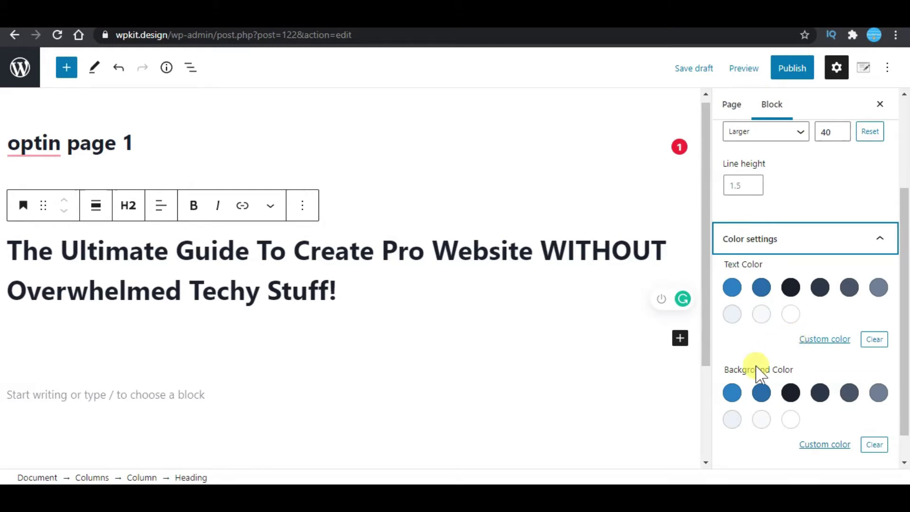
pyautogui.click(733, 393)
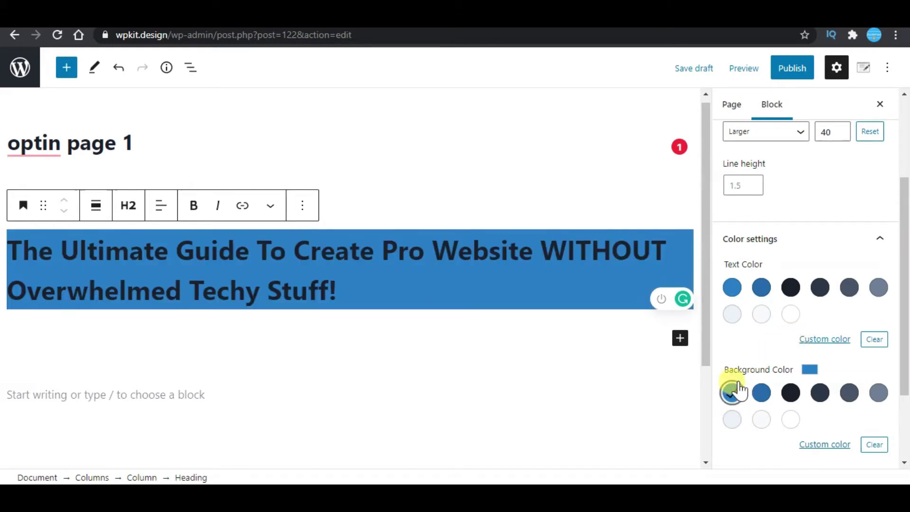
pyautogui.click(826, 340)
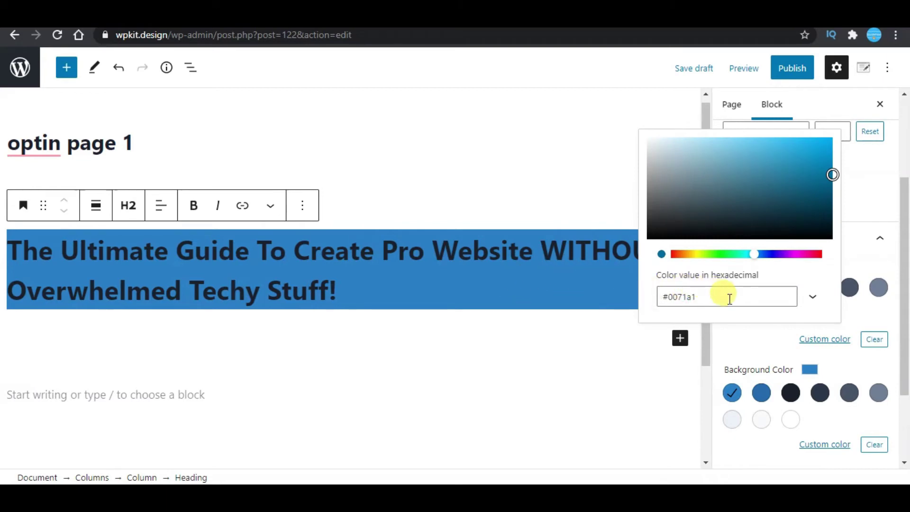
pyautogui.moveTo(697, 255); pyautogui.dragTo(694, 255)
pyautogui.moveTo(790, 163); pyautogui.dragTo(826, 138)
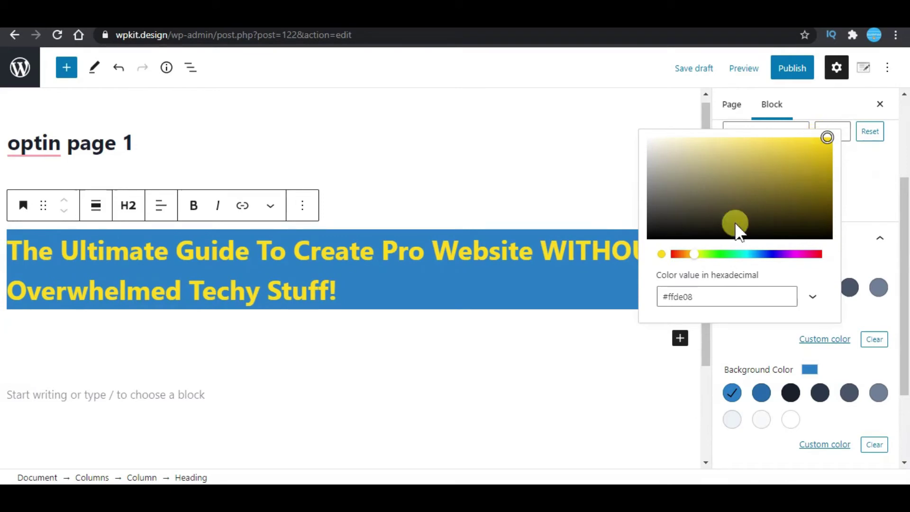
pyautogui.click(690, 255)
pyautogui.moveTo(694, 255); pyautogui.dragTo(692, 256)
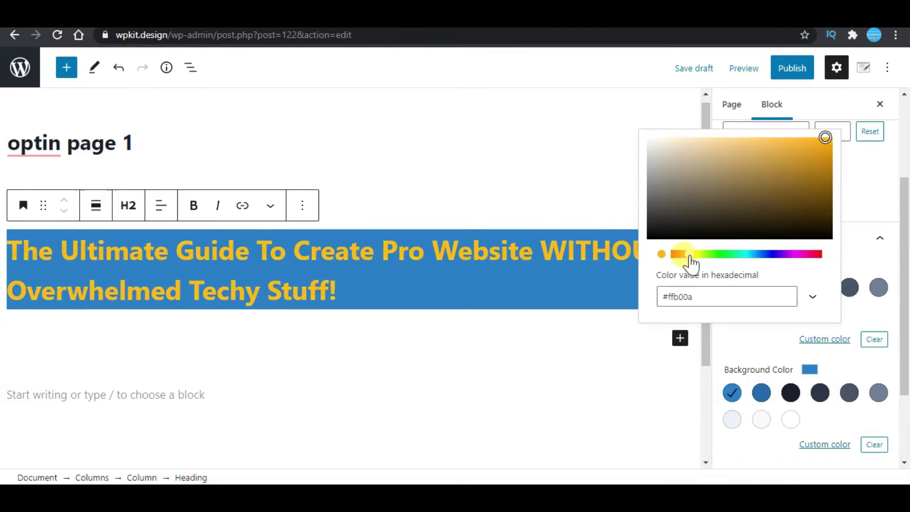
# Add an empty paragraph below the heading and center-align the heading text.
pyautogui.click(680, 338)
pyautogui.click(498, 290)
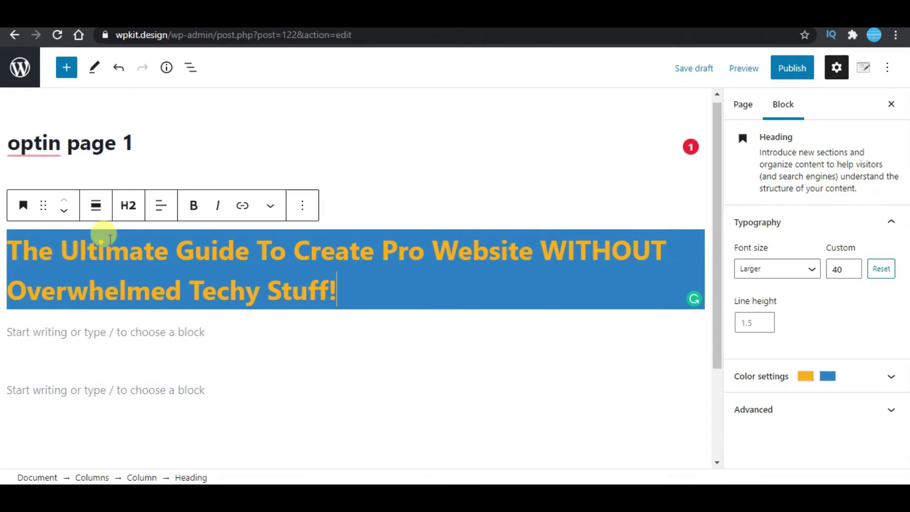
pyautogui.click(160, 205)
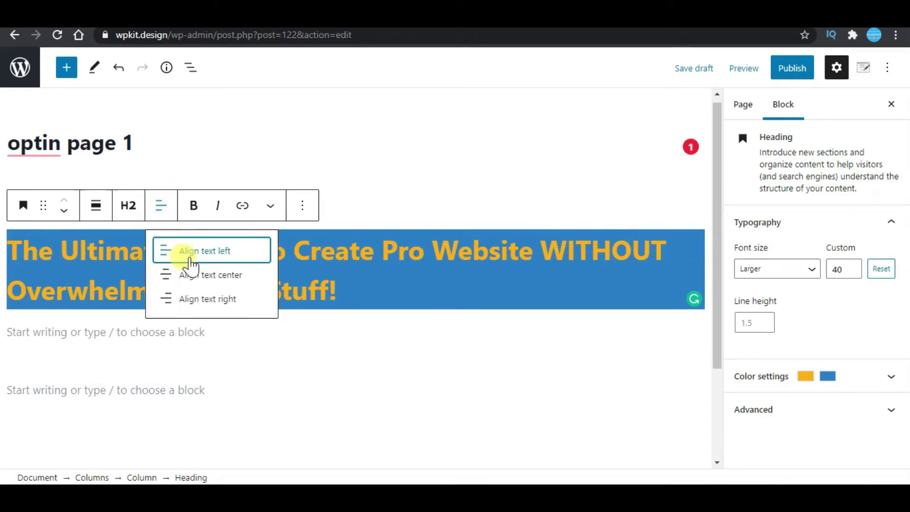
pyautogui.click(204, 276)
# Insert a Columns block with the 30 / 70 layout in the empty paragraph below the heading.
pyautogui.scroll(-3, 204, 284)
pyautogui.click(204, 201)
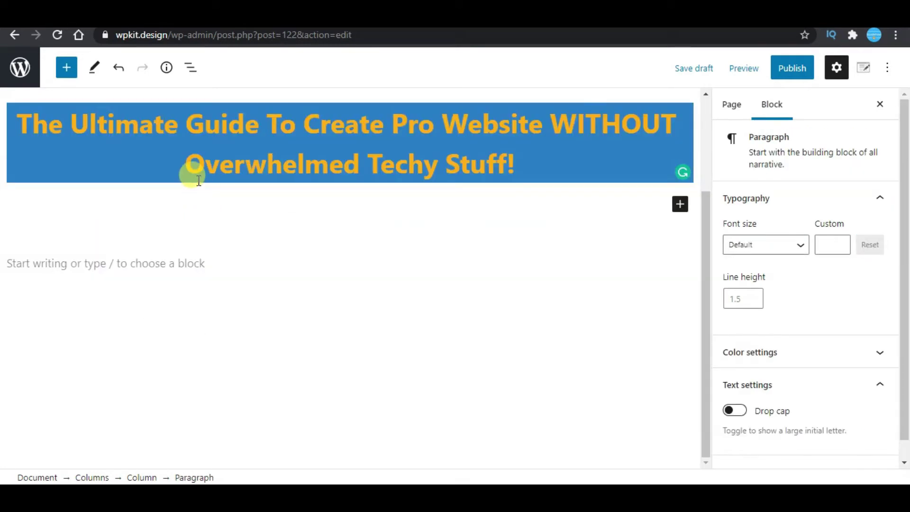
pyautogui.click(66, 68)
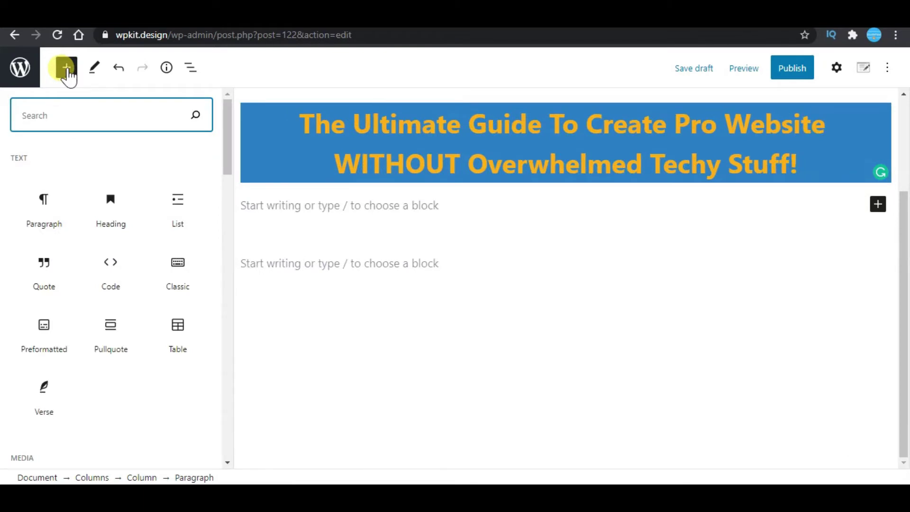
pyautogui.write('col')
pyautogui.click(48, 192)
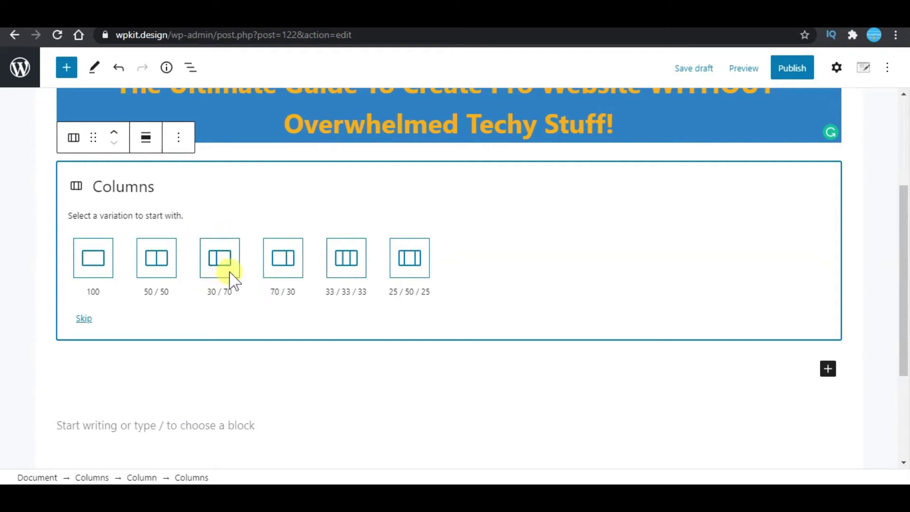
pyautogui.click(230, 271)
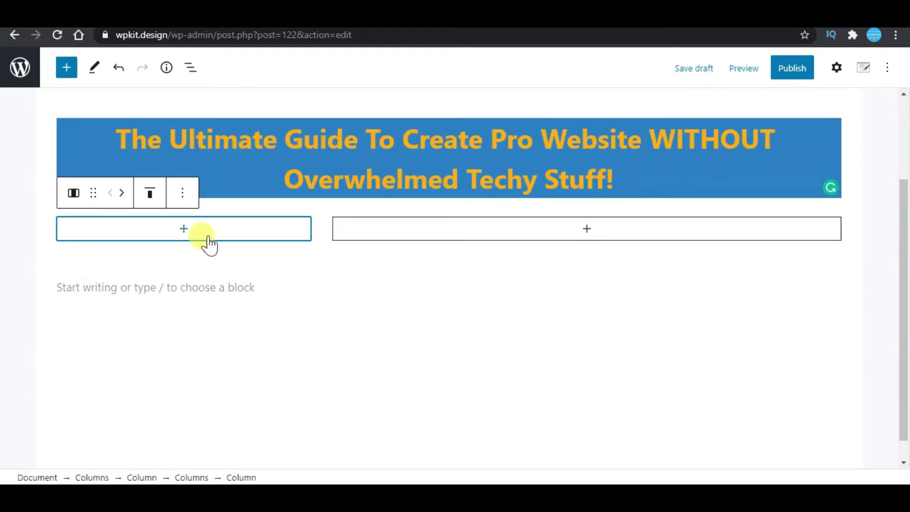
# Add an Image block to the 30% column and fill it with the blue book cover from the media library.
pyautogui.click(183, 231)
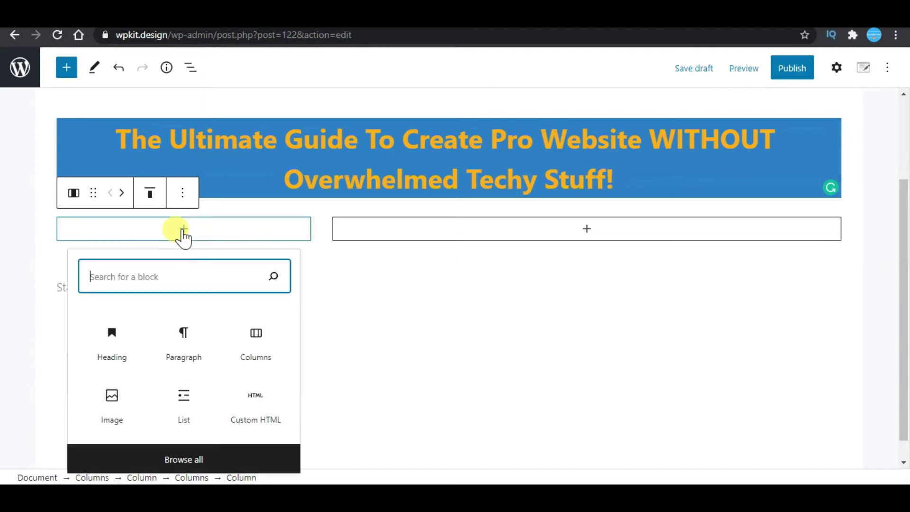
pyautogui.click(111, 406)
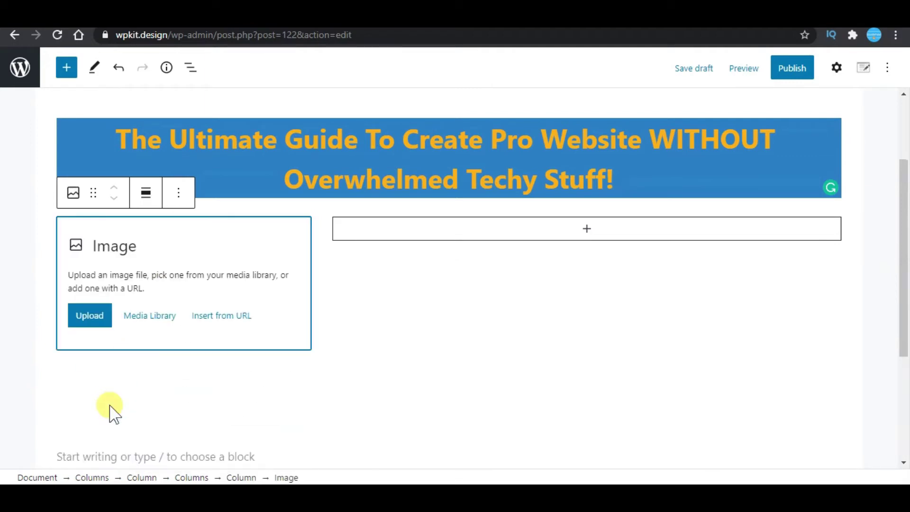
pyautogui.click(163, 322)
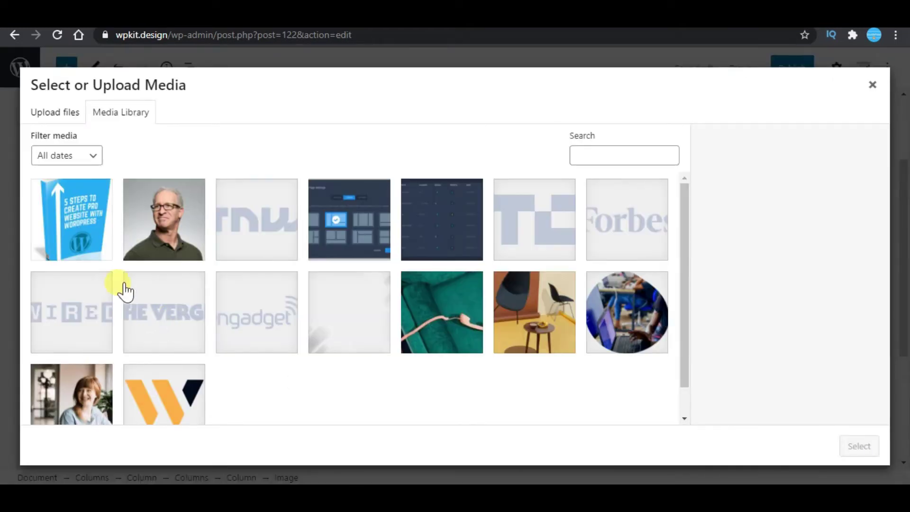
pyautogui.click(92, 246)
pyautogui.click(858, 444)
# Add a Heading block to the 70% column and paste in "What you will learn:" copied from the text file.
pyautogui.scroll(5, 463, 331)
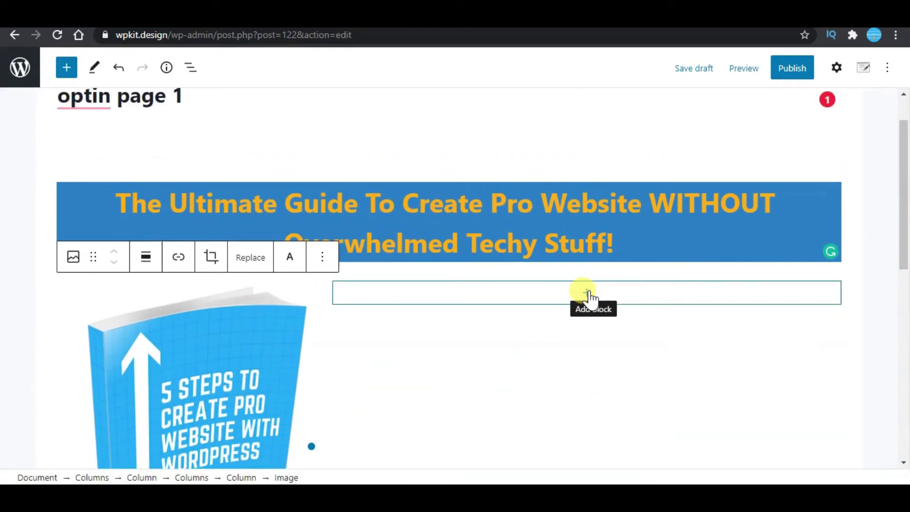
pyautogui.click(588, 293)
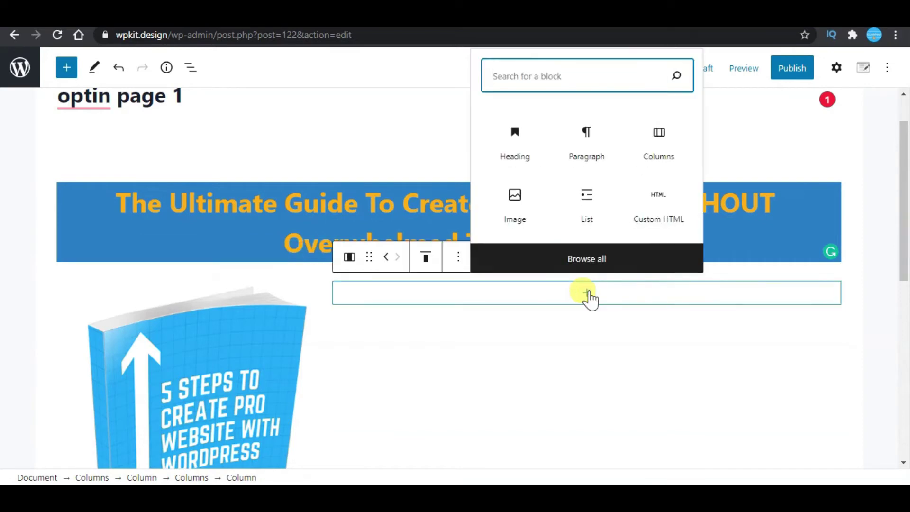
pyautogui.click(525, 147)
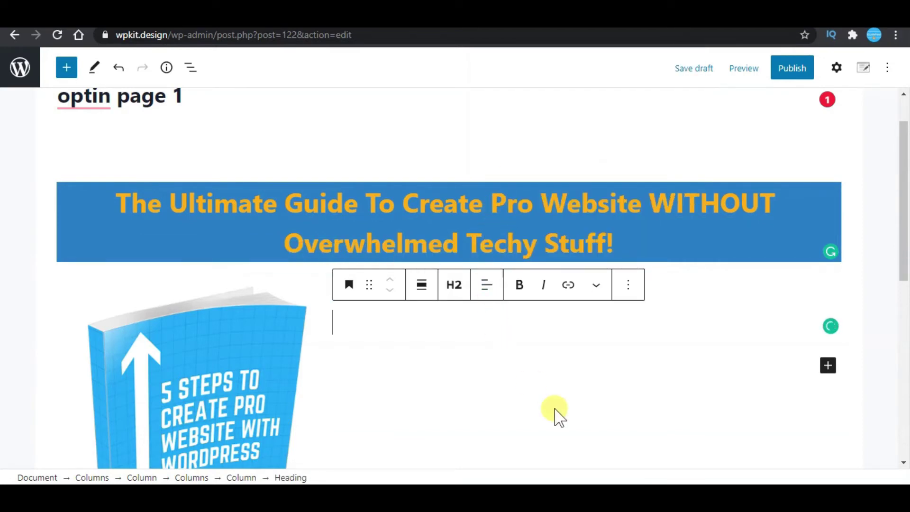
pyautogui.hotkey('alt', 'Tab')
pyautogui.moveTo(589, 66); pyautogui.dragTo(470, 65)
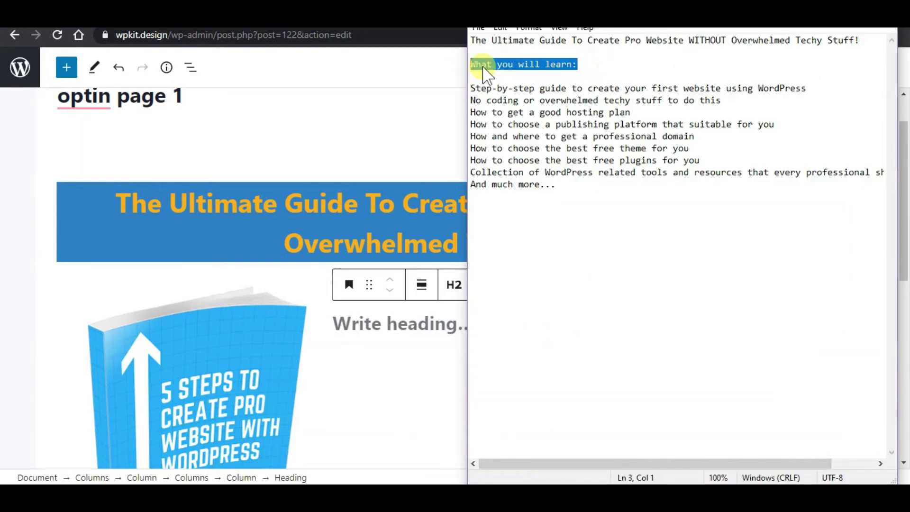
pyautogui.rightClick(482, 66)
pyautogui.click(514, 110)
pyautogui.click(432, 323)
pyautogui.rightClick(431, 325)
pyautogui.click(508, 224)
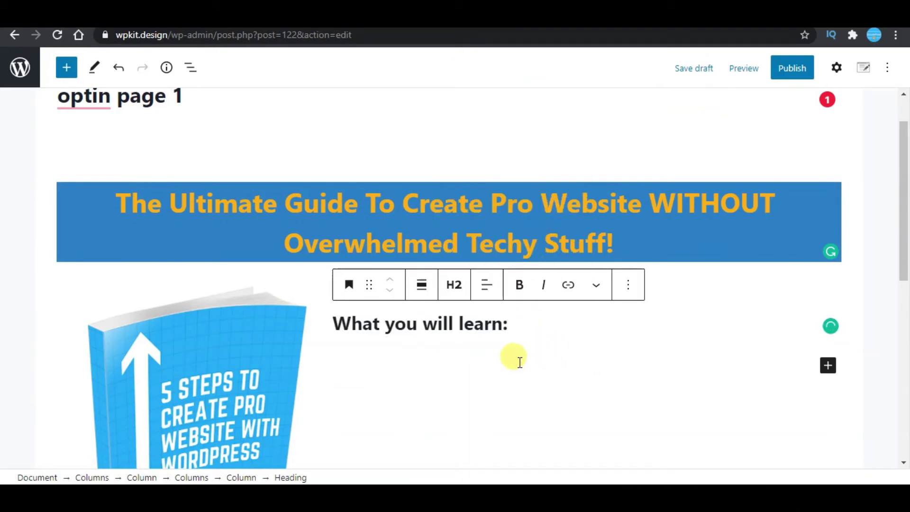
# Copy the learning points from "Step-by-step guide" to "And much more..." in the text file and paste them as plain text below the subheading.
pyautogui.press('Return')
pyautogui.scroll(-1, 522, 368)
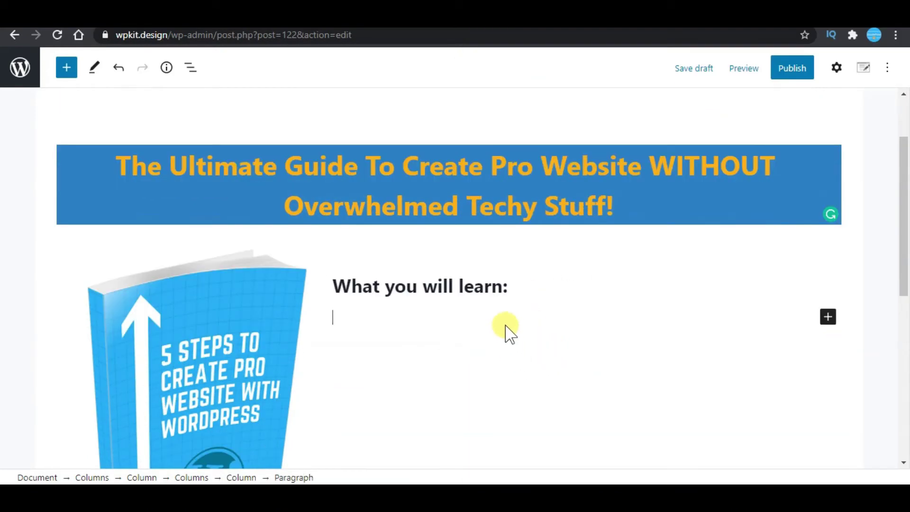
pyautogui.hotkey('alt', 'Tab')
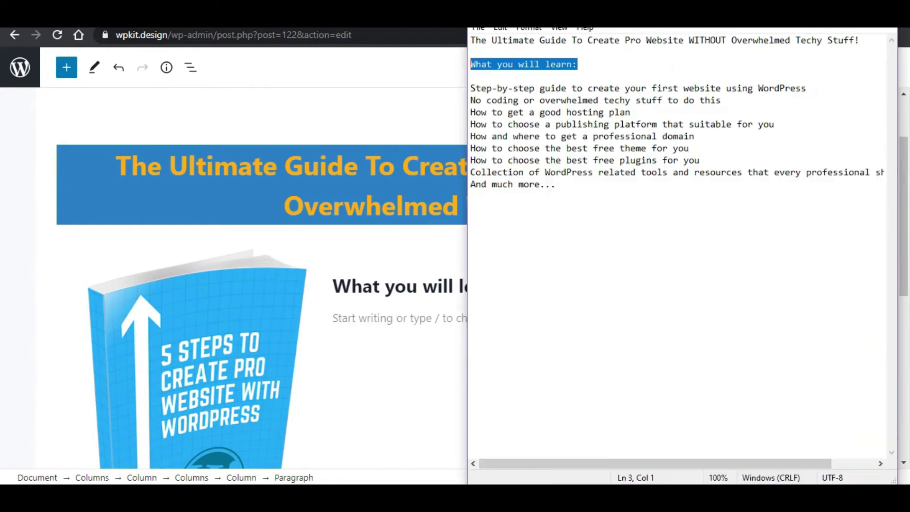
pyautogui.click(524, 123)
pyautogui.moveTo(556, 185); pyautogui.dragTo(474, 90)
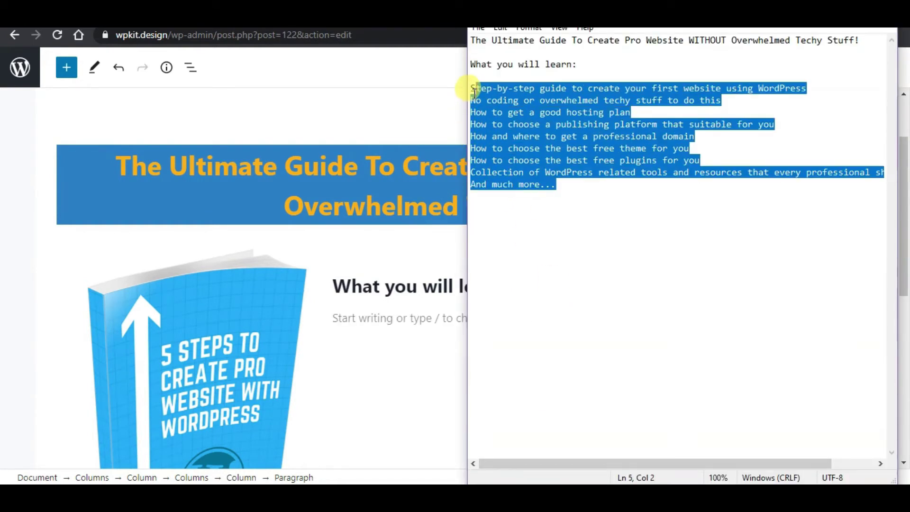
pyautogui.rightClick(501, 98)
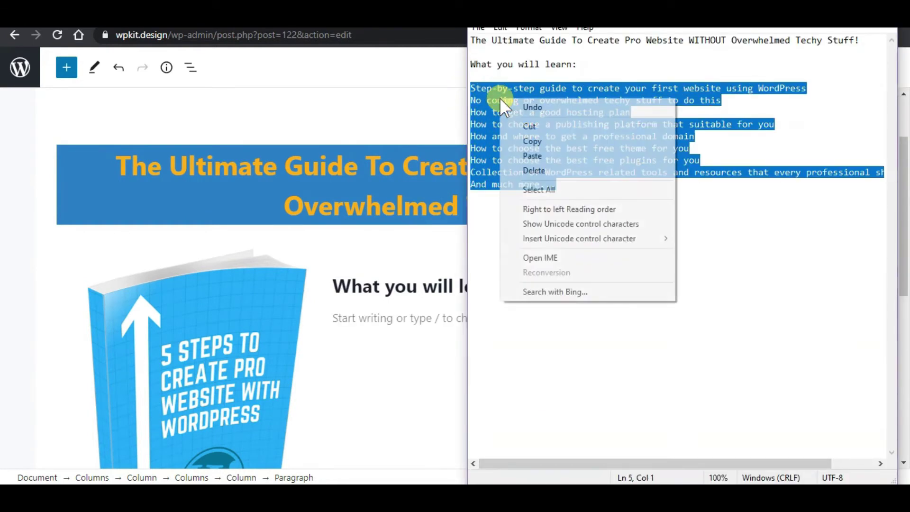
pyautogui.click(528, 145)
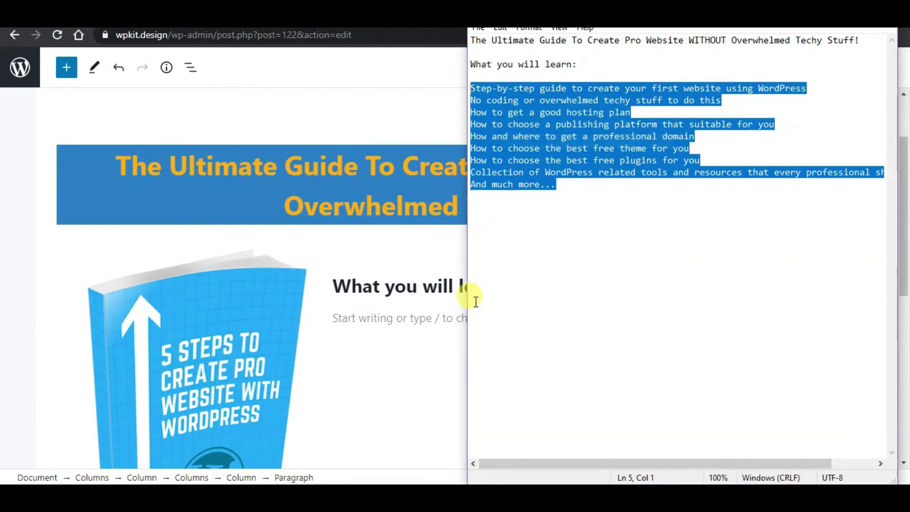
pyautogui.click(399, 314)
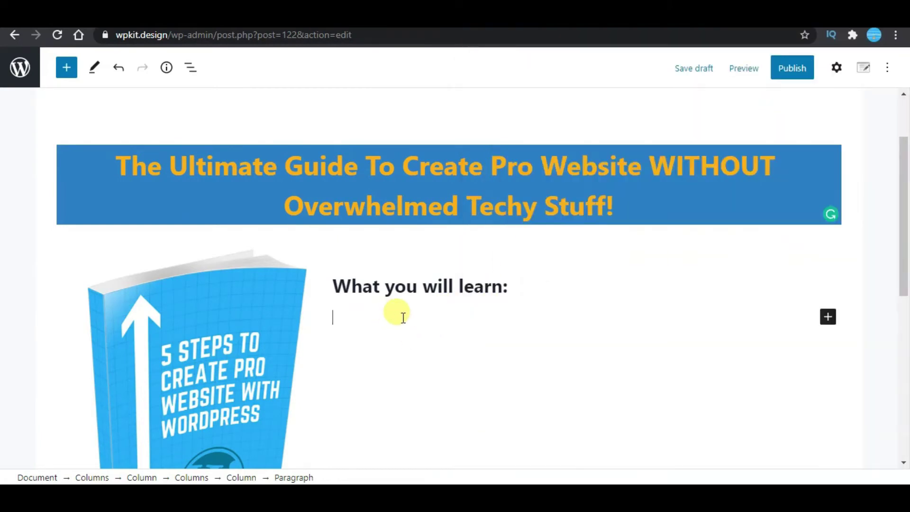
pyautogui.rightClick(353, 322)
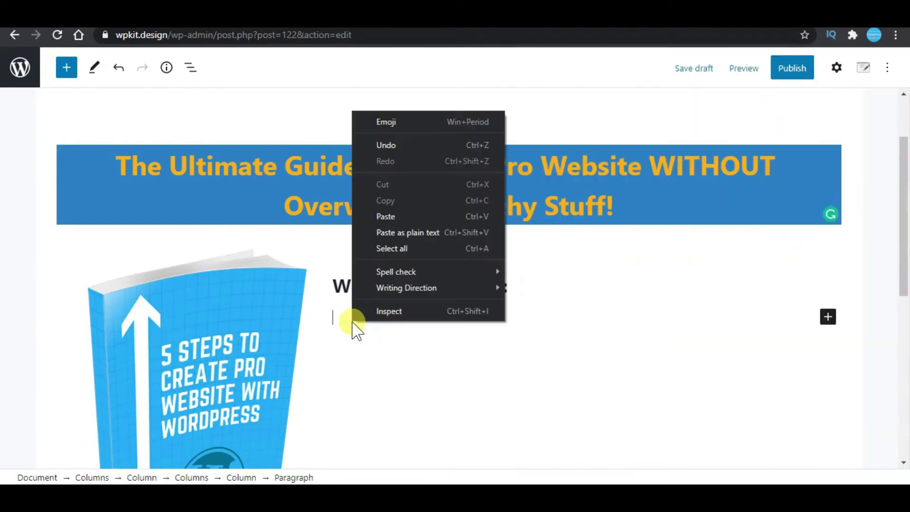
pyautogui.click(427, 230)
pyautogui.click(516, 349)
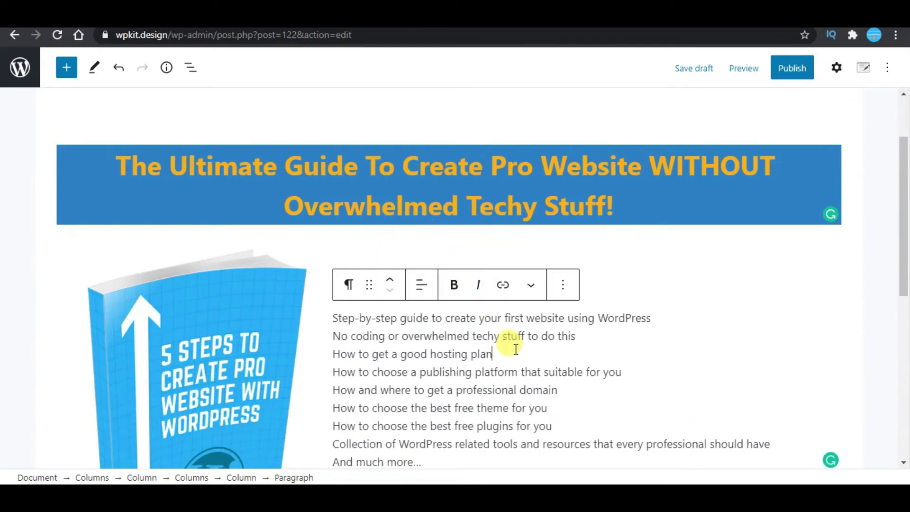
# Select all the pasted learning points and transform their paragraph block into a List.
pyautogui.scroll(-1, 442, 459)
pyautogui.scroll(-1, 452, 394)
pyautogui.moveTo(443, 321); pyautogui.dragTo(335, 185)
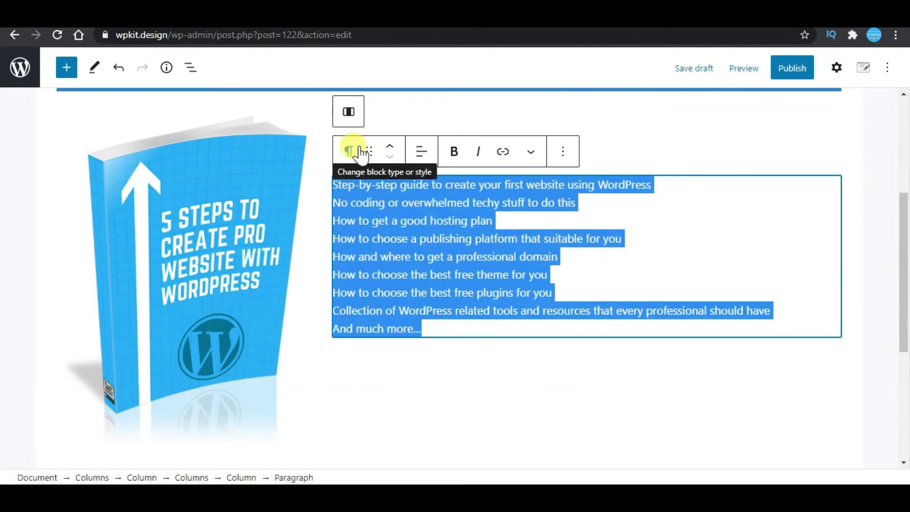
pyautogui.click(351, 153)
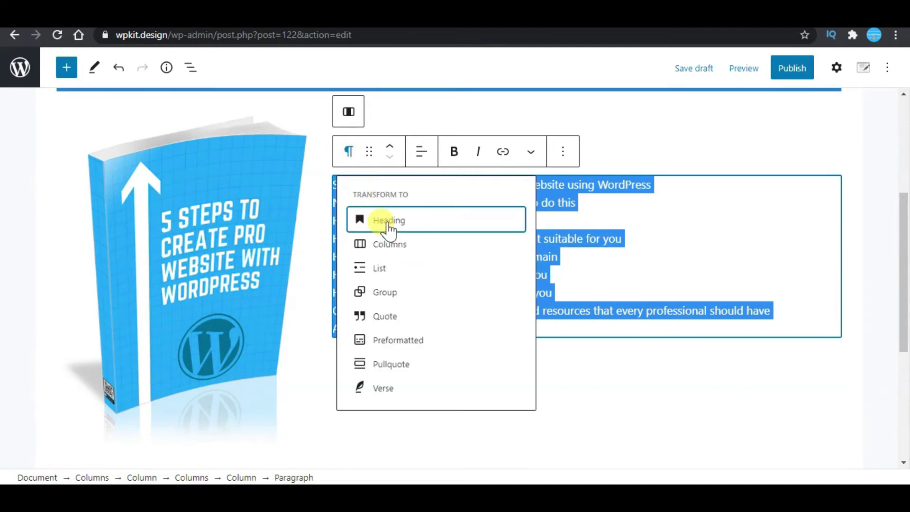
pyautogui.click(400, 277)
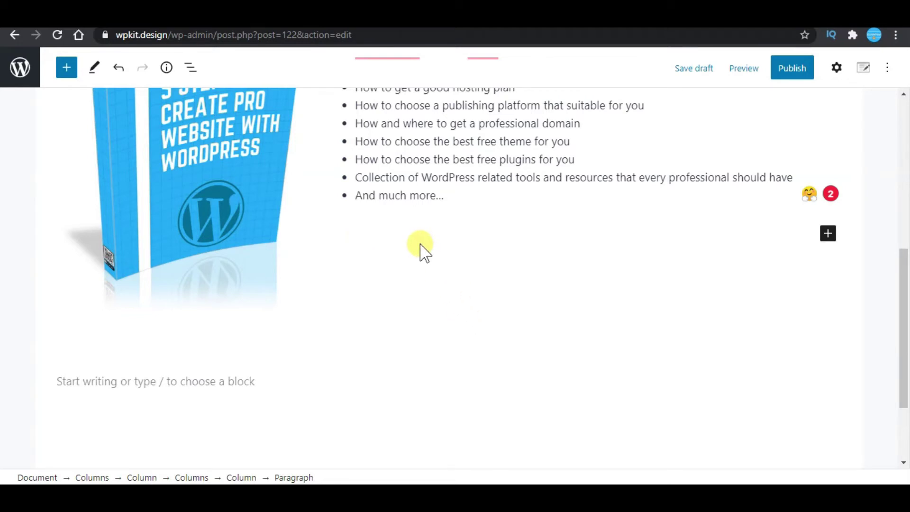
# Switch to the AWeber form page and copy the selected Javascript snippet again.
pyautogui.click(353, 498)
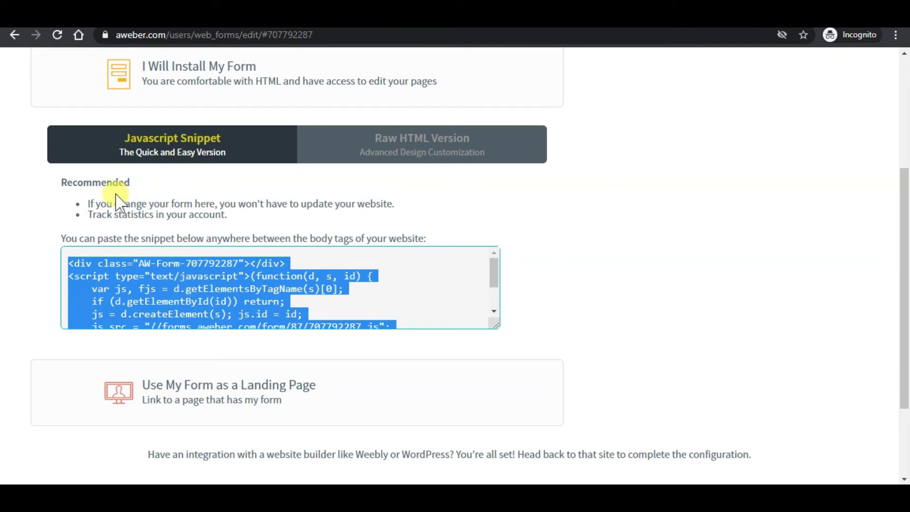
pyautogui.rightClick(248, 281)
pyautogui.click(274, 292)
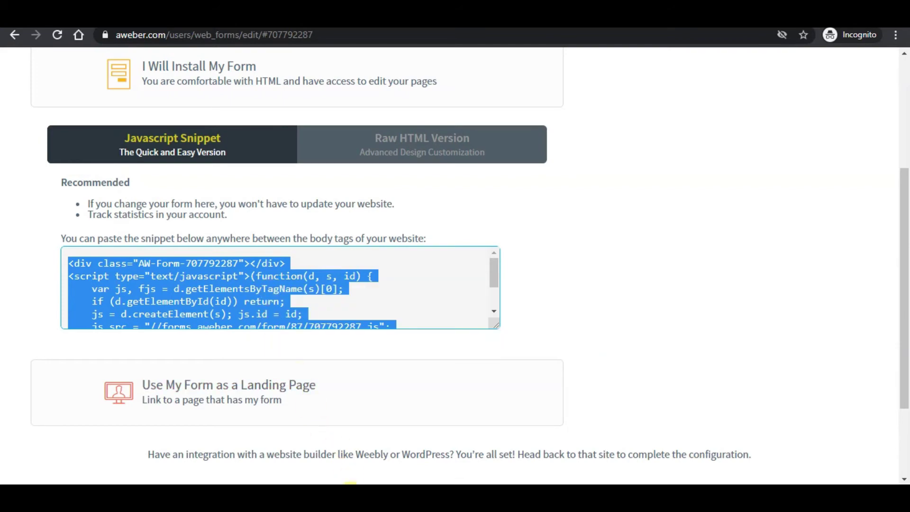
# Switch back to the WordPress page editor, add a Custom HTML block below the bullet list and paste the form snippet into it.
pyautogui.click(281, 483)
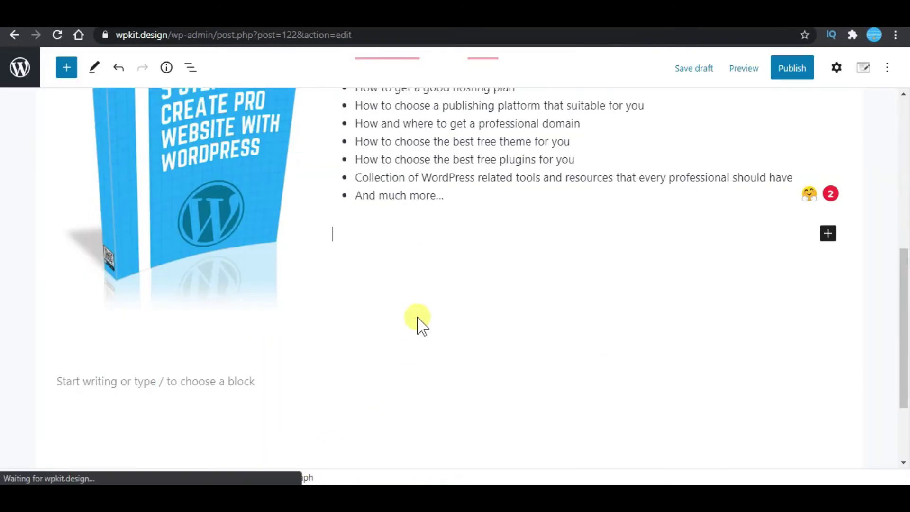
pyautogui.click(72, 76)
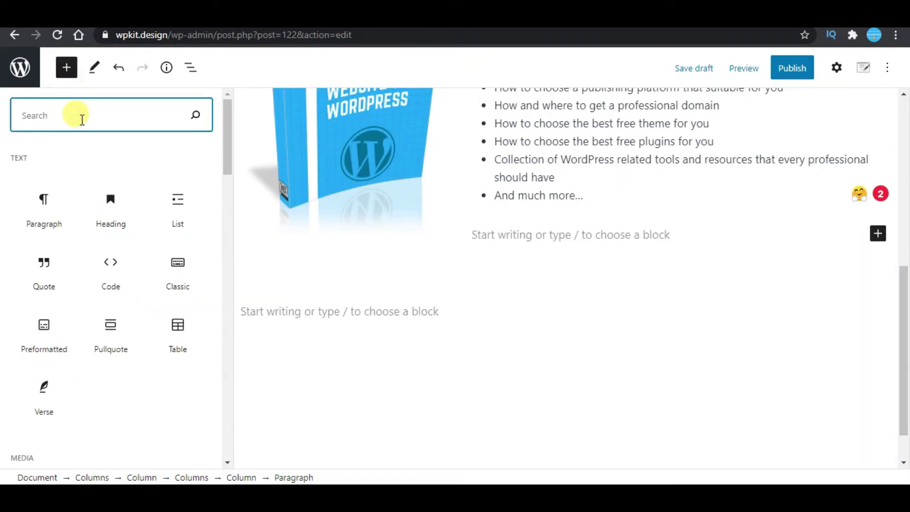
pyautogui.write('ht')
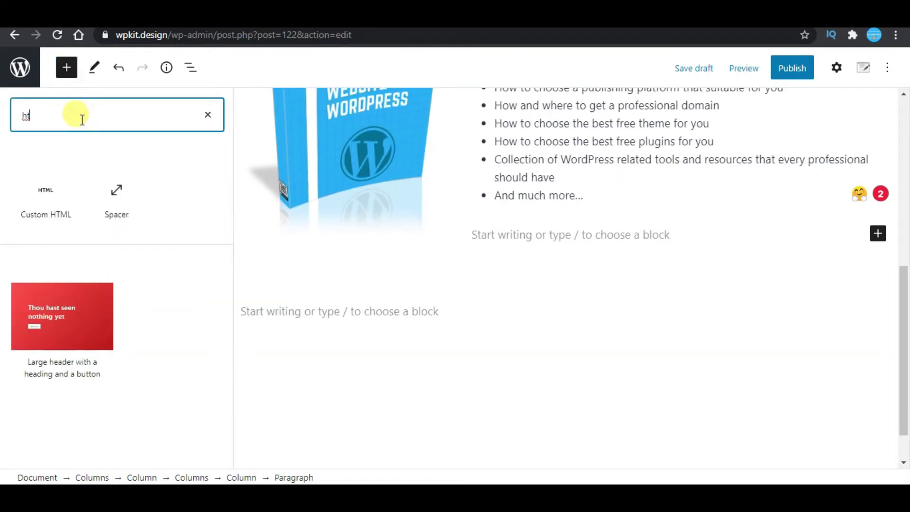
pyautogui.moveTo(48, 223)
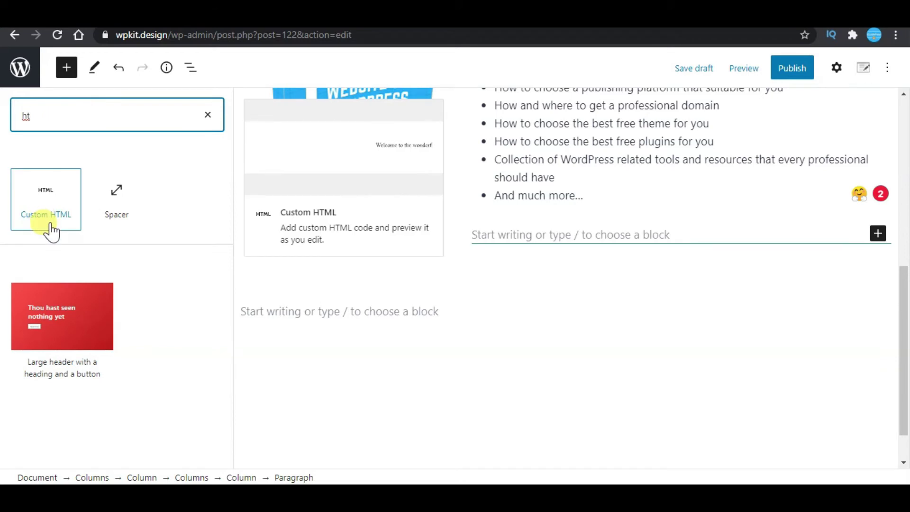
pyautogui.click(47, 222)
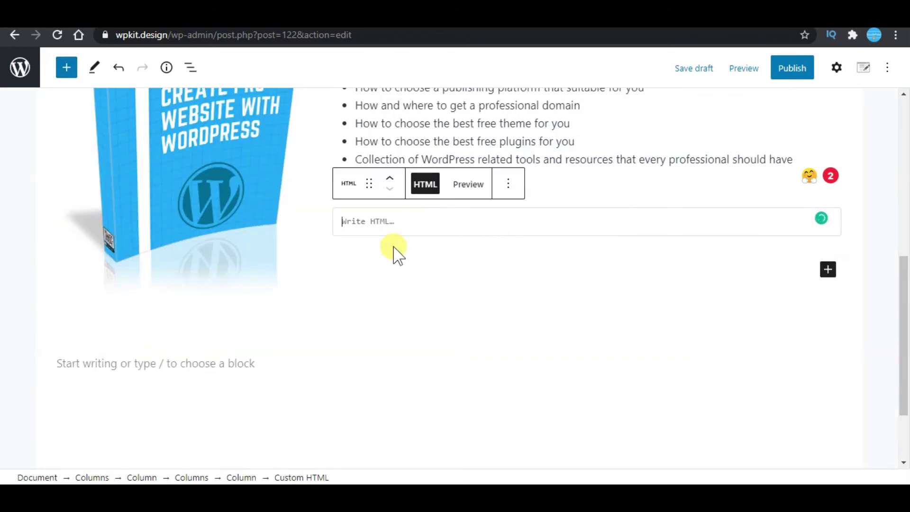
pyautogui.rightClick(376, 222)
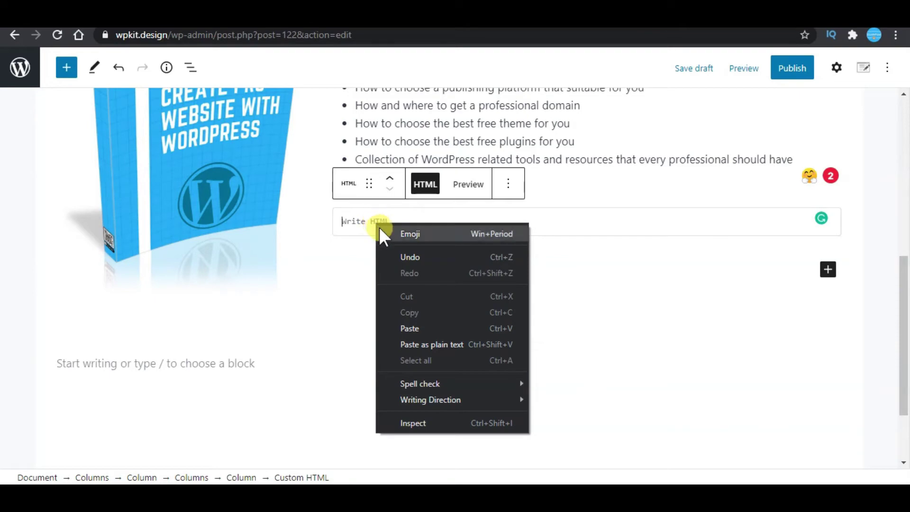
pyautogui.click(447, 346)
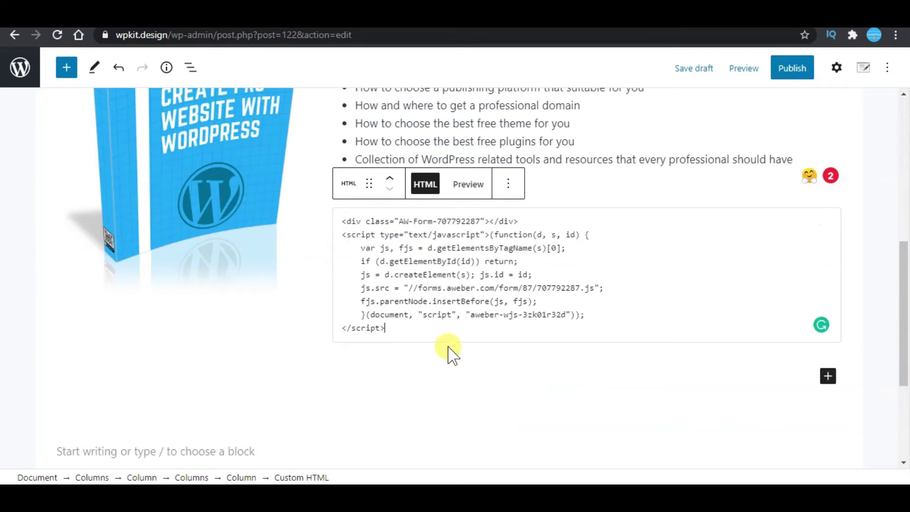
# Publish the opt-in page and open the live page.
pyautogui.click(793, 68)
pyautogui.click(784, 69)
pyautogui.click(812, 212)
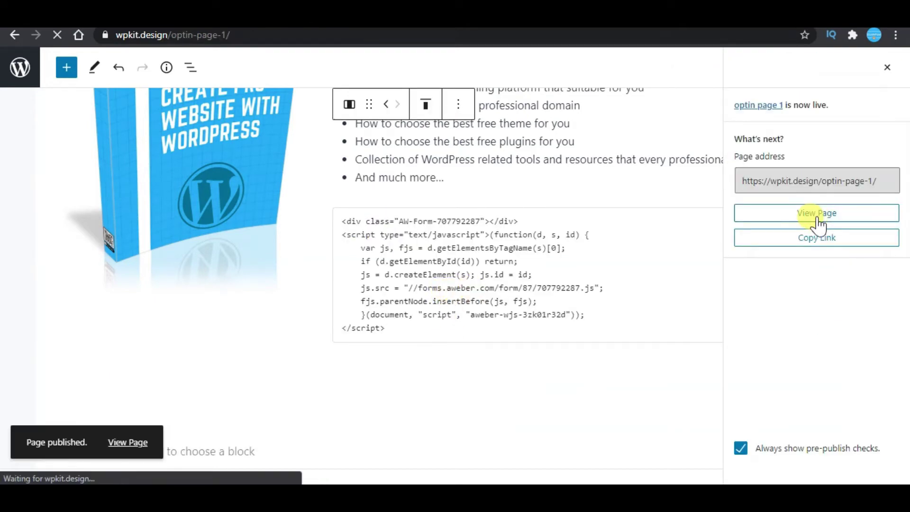
# Examine the live opt-in page, checking the embedded sign up form's name and email fields and its Get Started Now button.
pyautogui.scroll(-10, 814, 231)
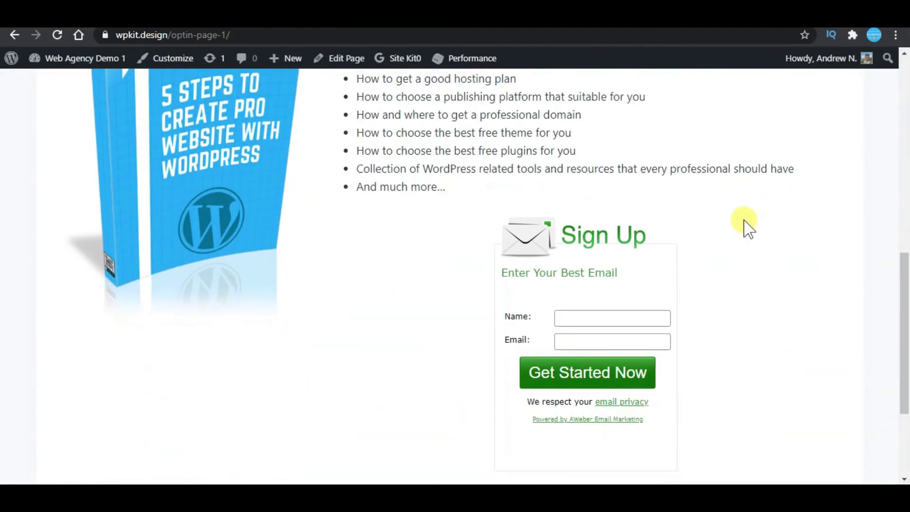
pyautogui.scroll(-3, 562, 232)
pyautogui.scroll(4, 526, 211)
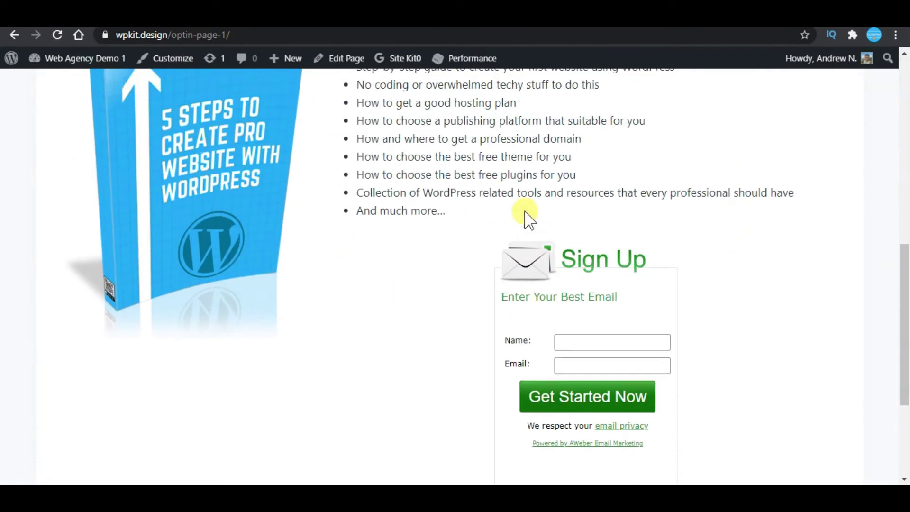
pyautogui.scroll(-3, 507, 199)
pyautogui.scroll(3, 504, 194)
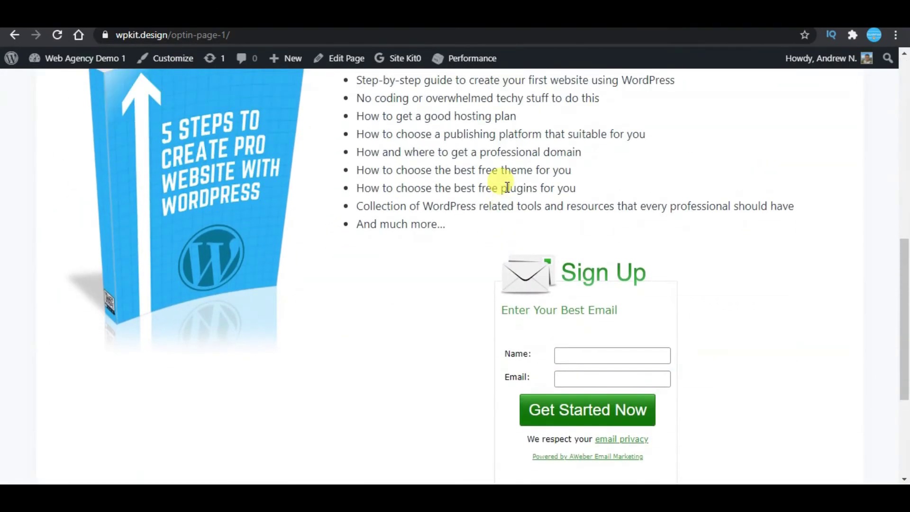
pyautogui.click(582, 360)
pyautogui.click(579, 379)
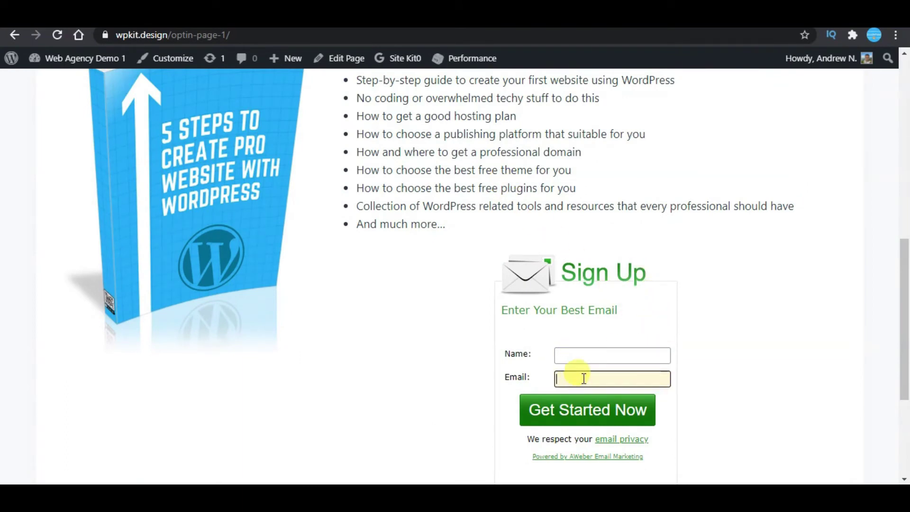
pyautogui.click(622, 412)
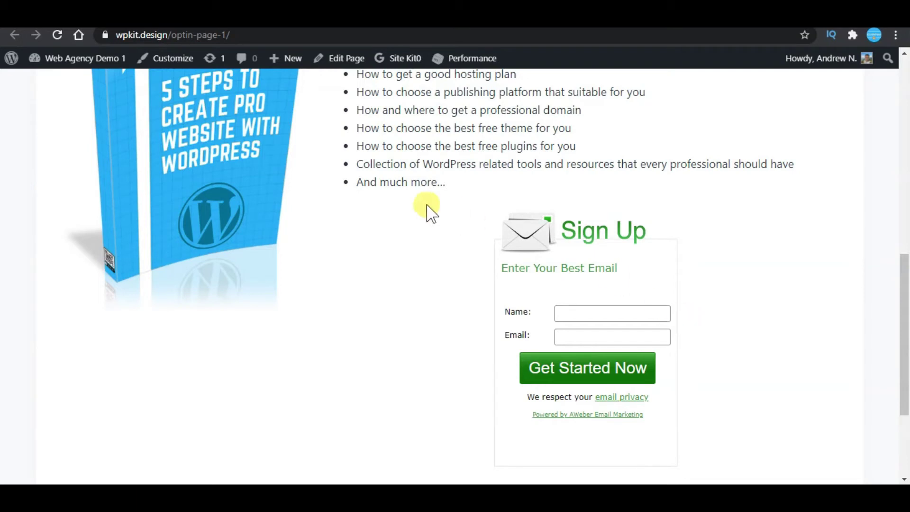
pyautogui.scroll(2, 223, 138)
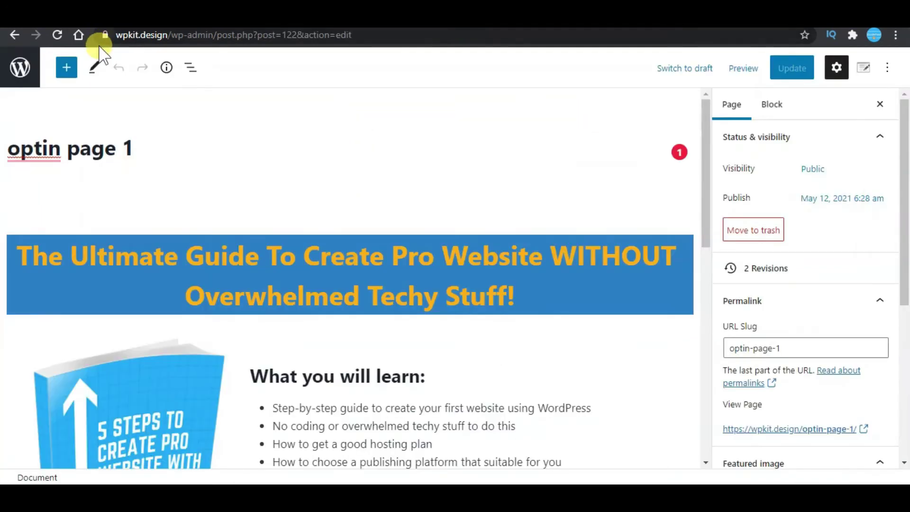
# Create a new page titled "Thank you Page" from the pages list and save it as a draft.
pyautogui.click(16, 68)
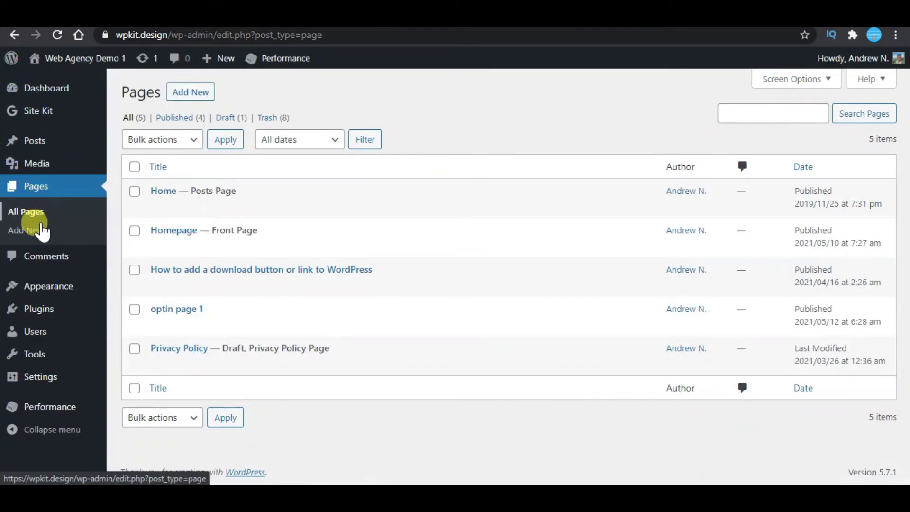
pyautogui.click(37, 239)
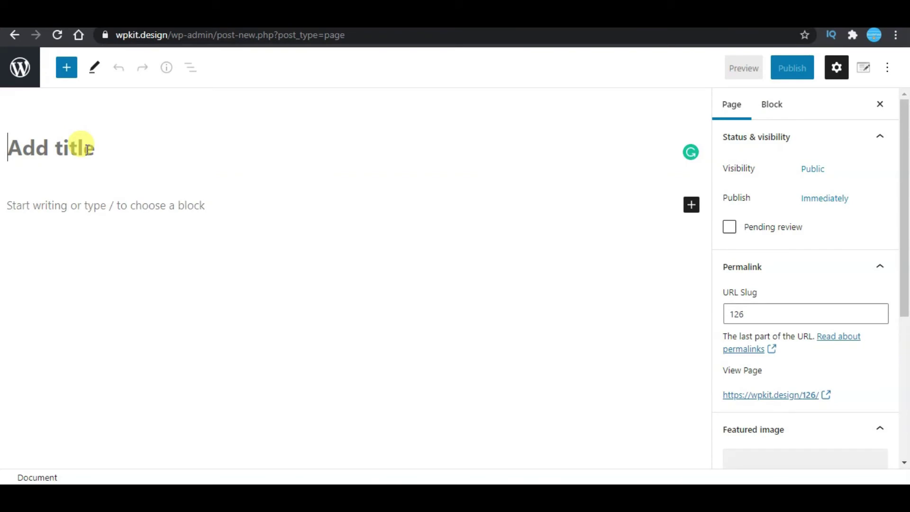
pyautogui.write('T')
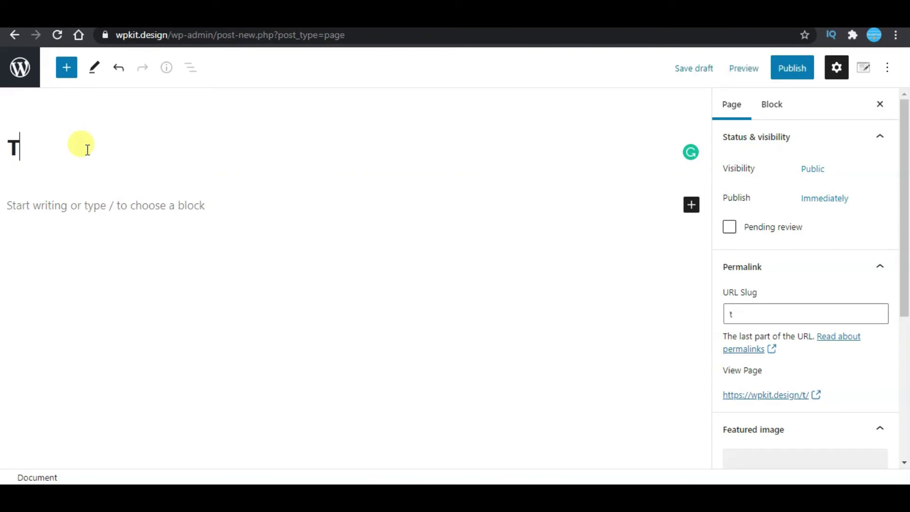
pyautogui.write('hankyou')
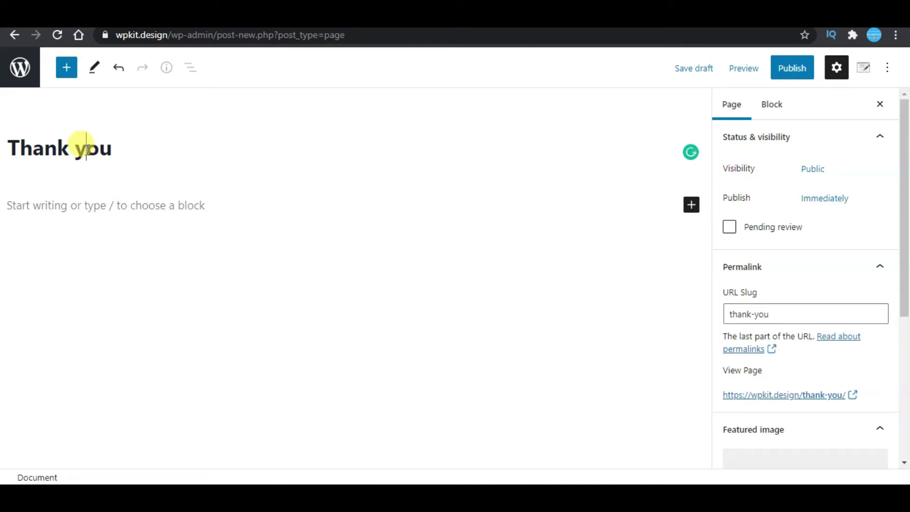
pyautogui.write('  Page')
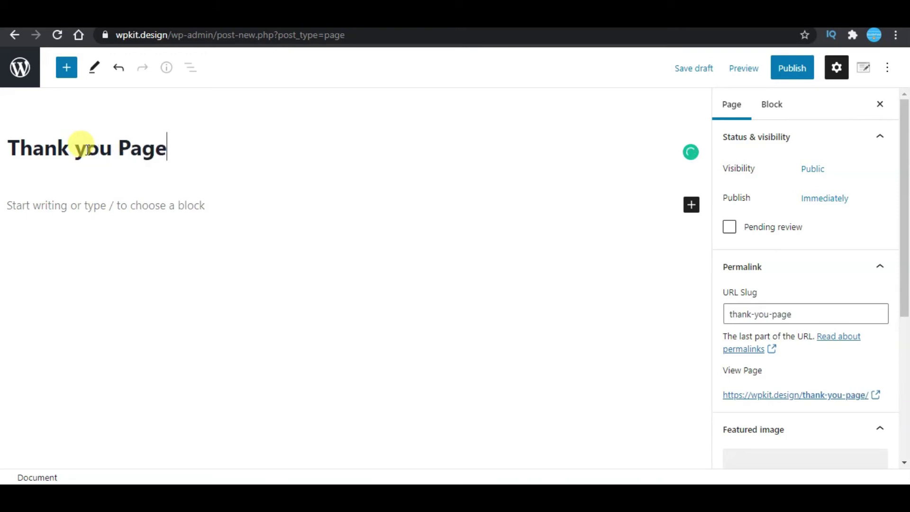
pyautogui.click(693, 71)
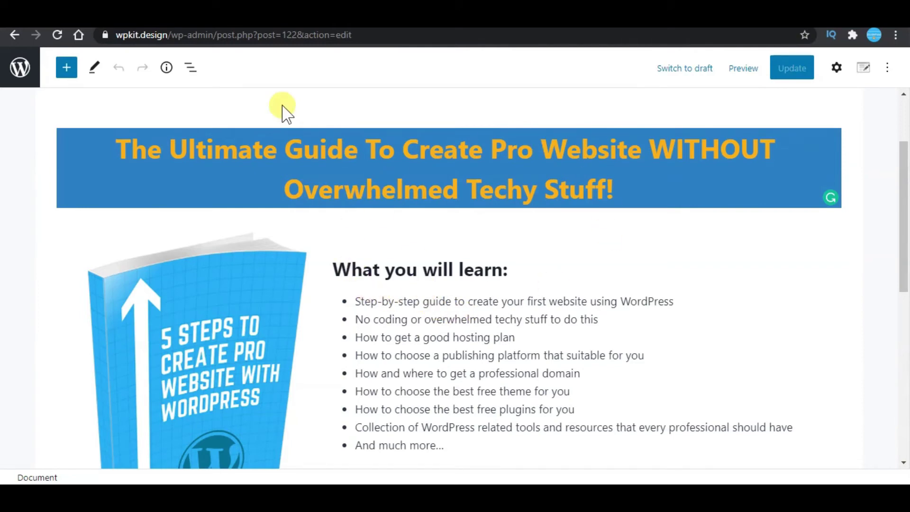
# Return to the opt-in page editor, select the outer Columns block holding all the content and copy it.
pyautogui.click(195, 148)
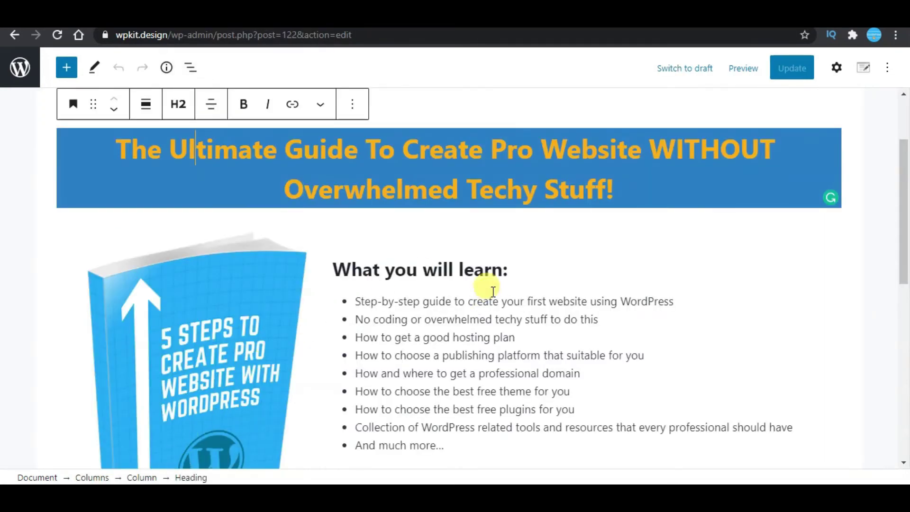
pyautogui.click(493, 301)
pyautogui.click(280, 187)
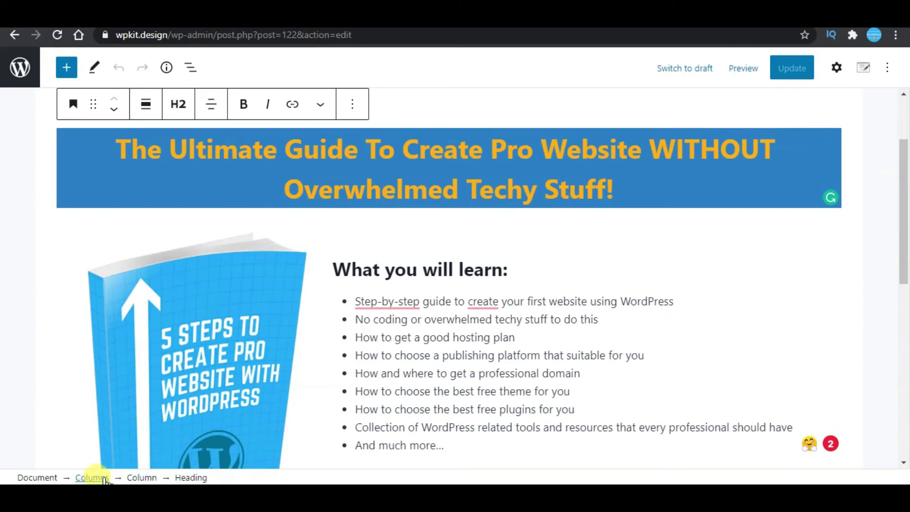
pyautogui.click(93, 477)
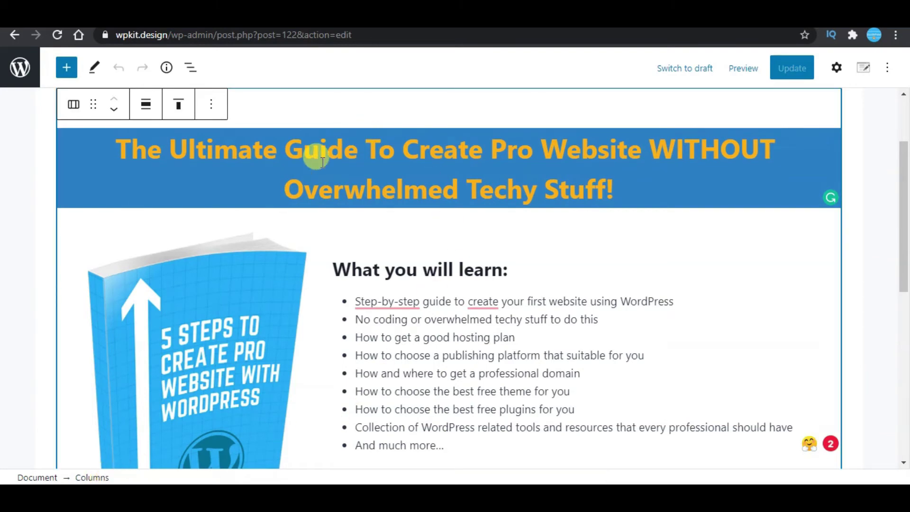
pyautogui.scroll(-3, 268, 278)
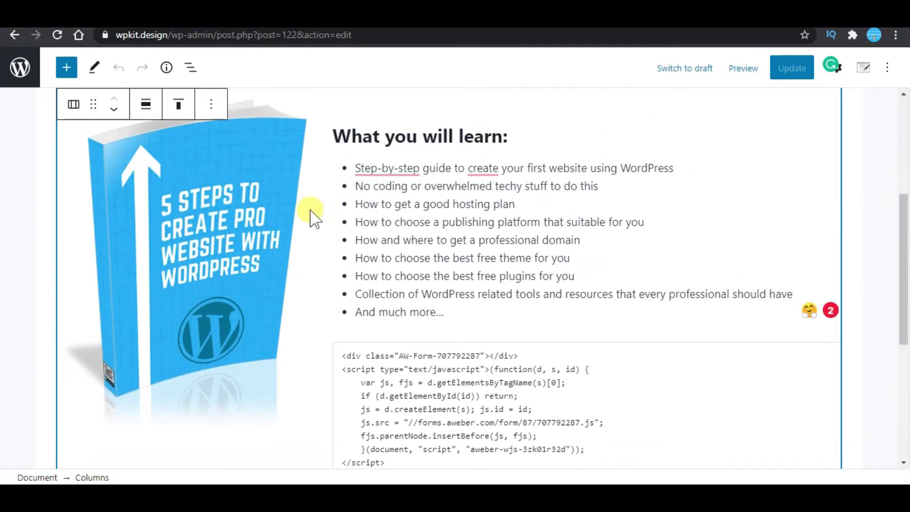
pyautogui.click(214, 106)
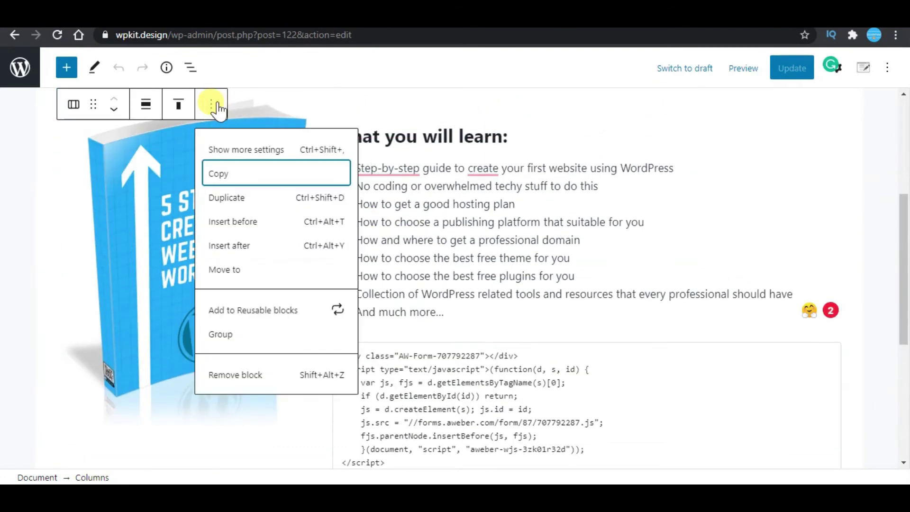
pyautogui.click(221, 185)
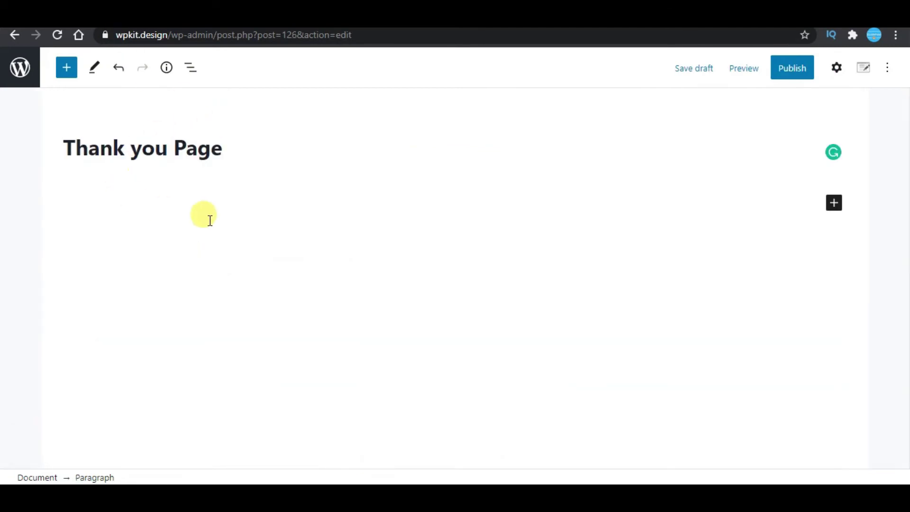
# Paste the copied Columns block into the empty paragraph of the Thank you Page and look over the pasted content.
pyautogui.rightClick(87, 206)
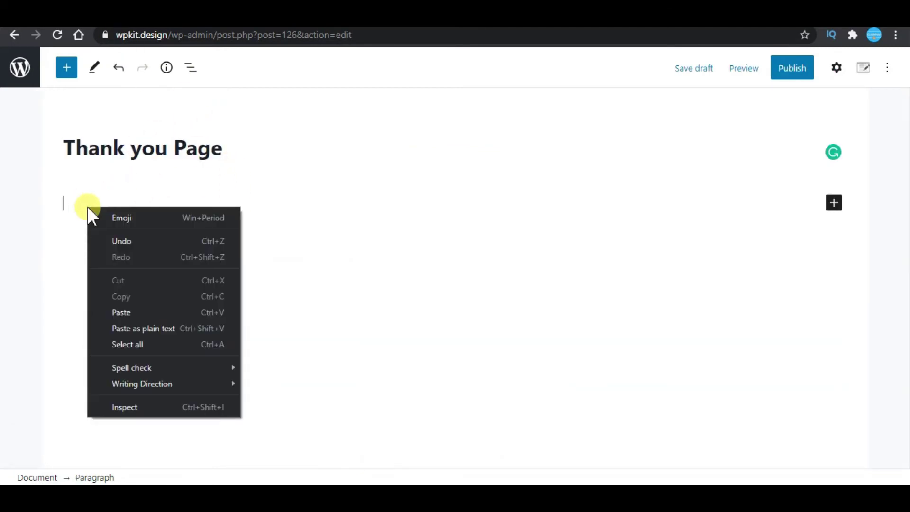
pyautogui.click(146, 312)
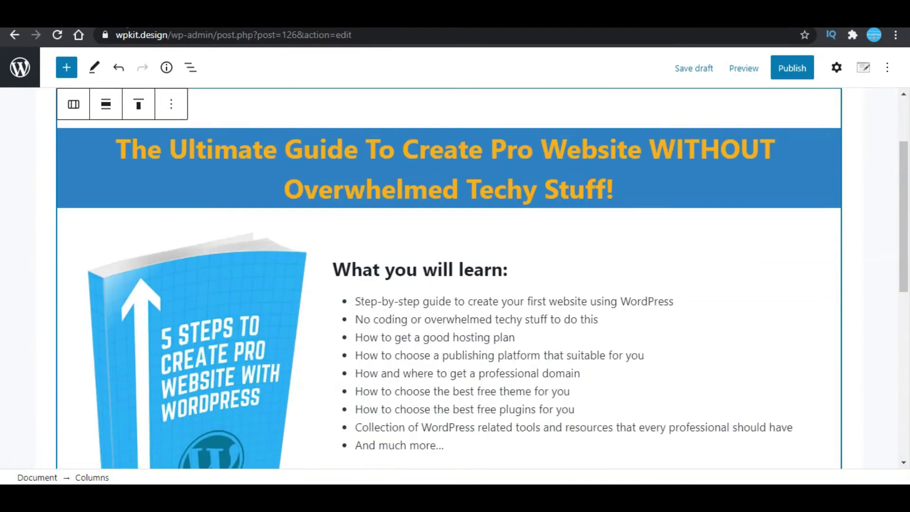
pyautogui.scroll(-4, 480, 277)
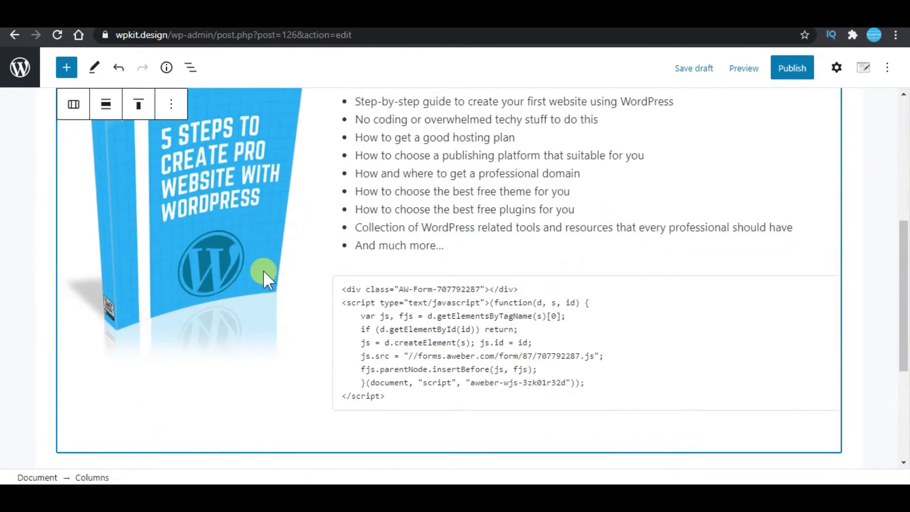
pyautogui.scroll(1, 397, 240)
pyautogui.scroll(-1, 416, 234)
# Remove the Custom HTML block with the sign up form snippet from the Thank you Page.
pyautogui.click(457, 183)
pyautogui.scroll(-2, 569, 214)
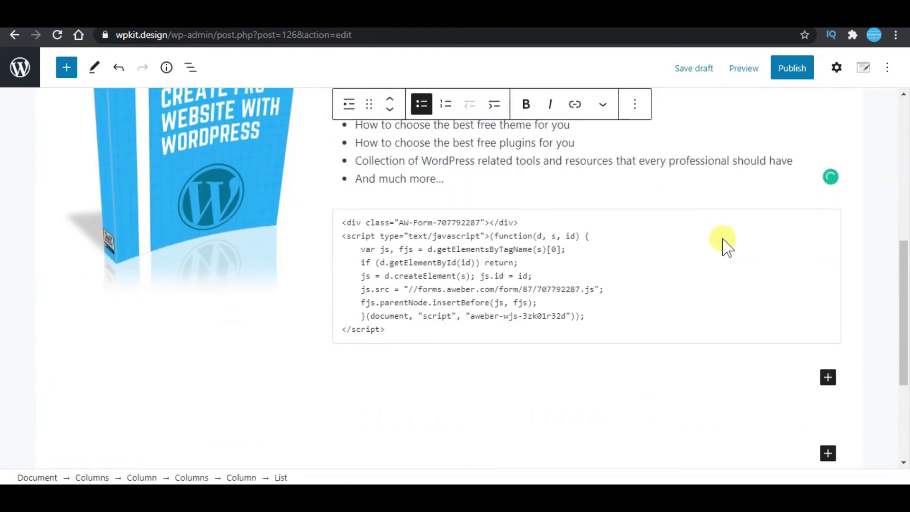
pyautogui.click(599, 240)
pyautogui.scroll(1, 474, 262)
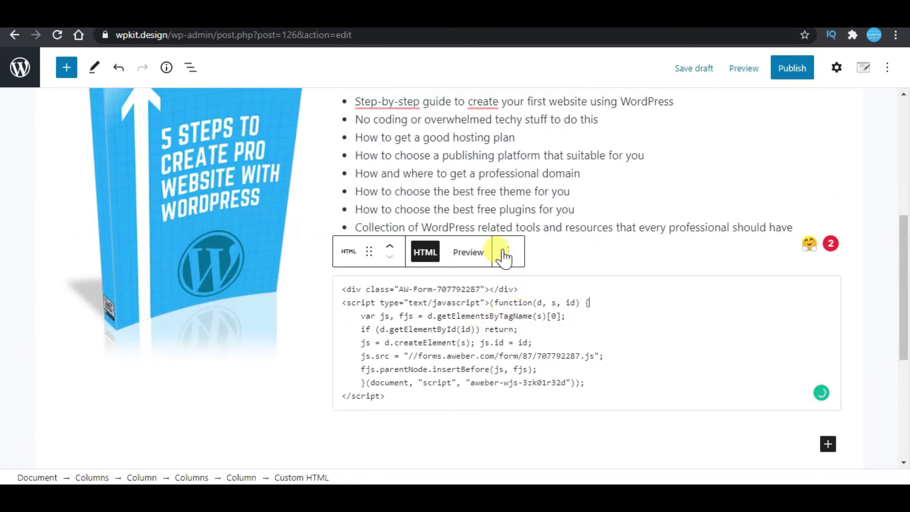
pyautogui.click(507, 256)
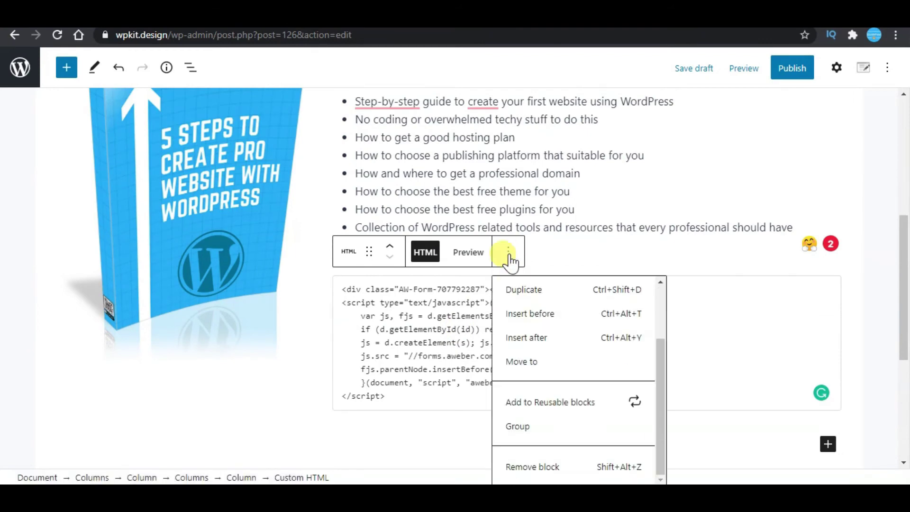
pyautogui.click(509, 256)
pyautogui.click(509, 256)
pyautogui.scroll(-2, 569, 361)
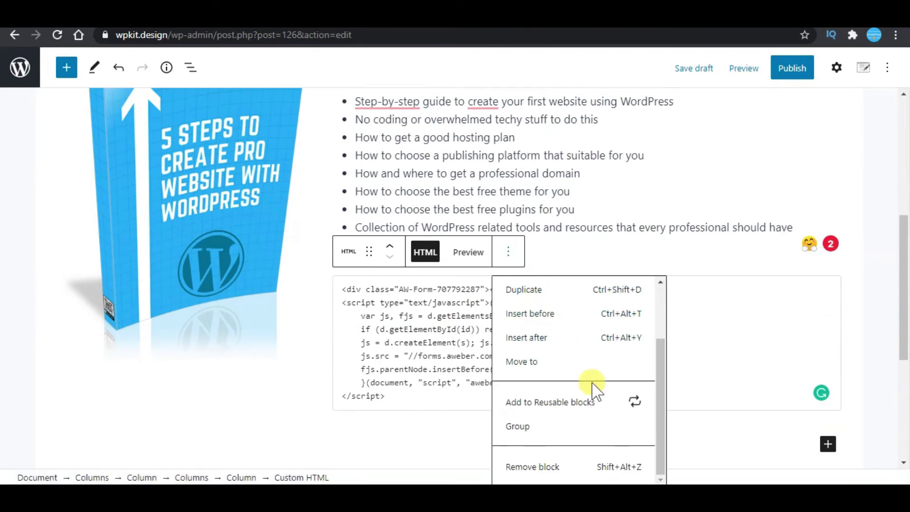
pyautogui.click(569, 469)
# Select the whole bullet list of learning points and remove its block.
pyautogui.scroll(3, 545, 356)
pyautogui.moveTo(422, 376); pyautogui.dragTo(355, 253)
pyautogui.click(635, 202)
pyautogui.scroll(-1, 651, 325)
pyautogui.click(677, 469)
# Replace the "What you will learn:" heading on the Thank you Page with "Click Here To Download", without the colon.
pyautogui.scroll(2, 544, 353)
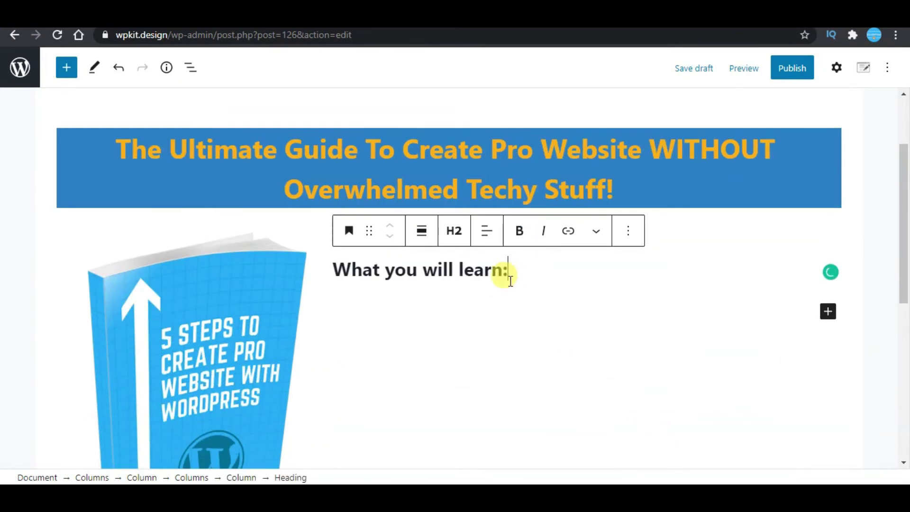
pyautogui.moveTo(503, 269); pyautogui.dragTo(341, 270)
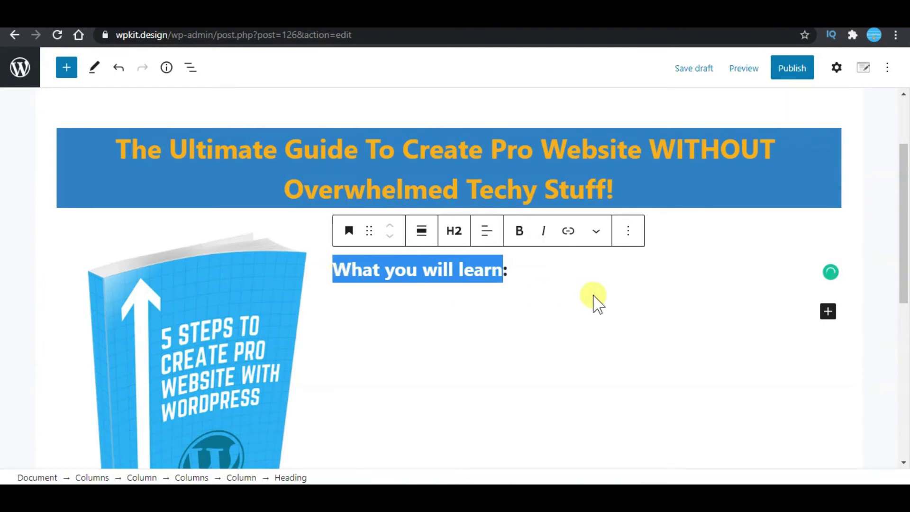
pyautogui.write('Click Here To Download:')
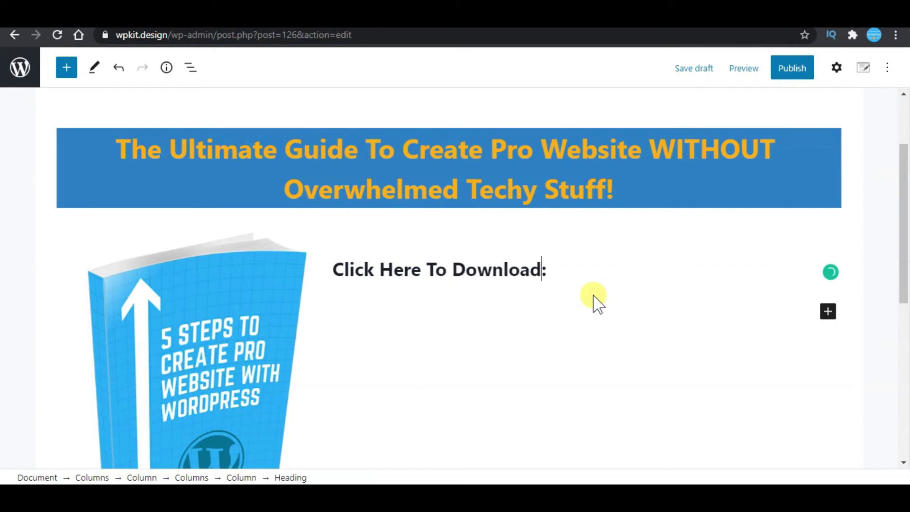
pyautogui.press('Delete')
pyautogui.hotkey('ctrl', 'a')
pyautogui.moveTo(545, 270); pyautogui.dragTo(334, 280)
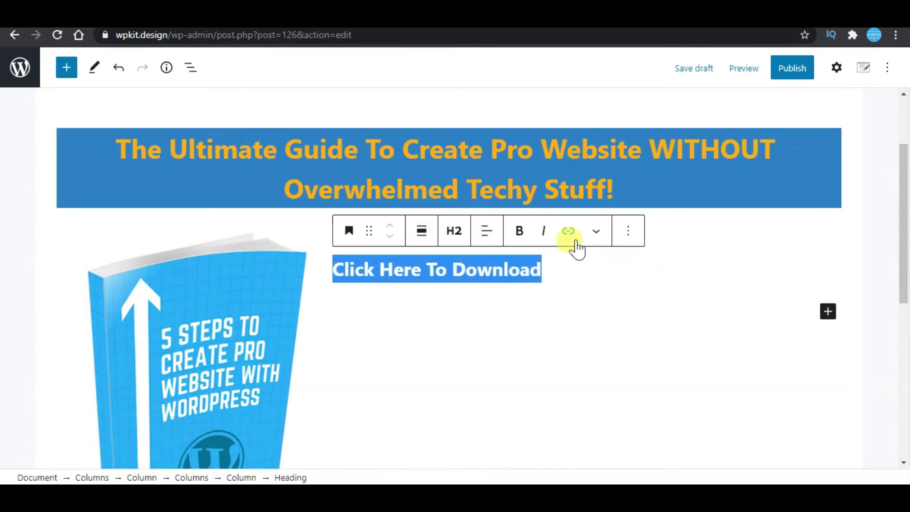
pyautogui.click(571, 236)
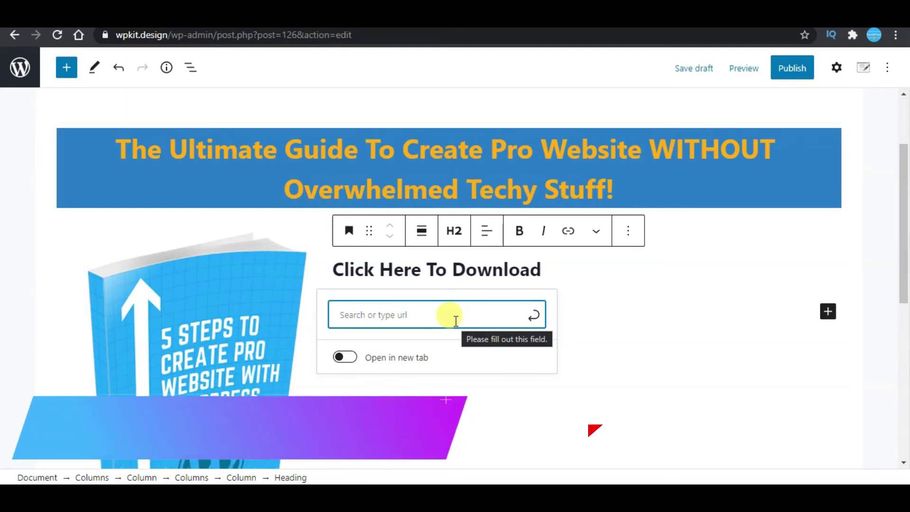
pyautogui.press('Escape')
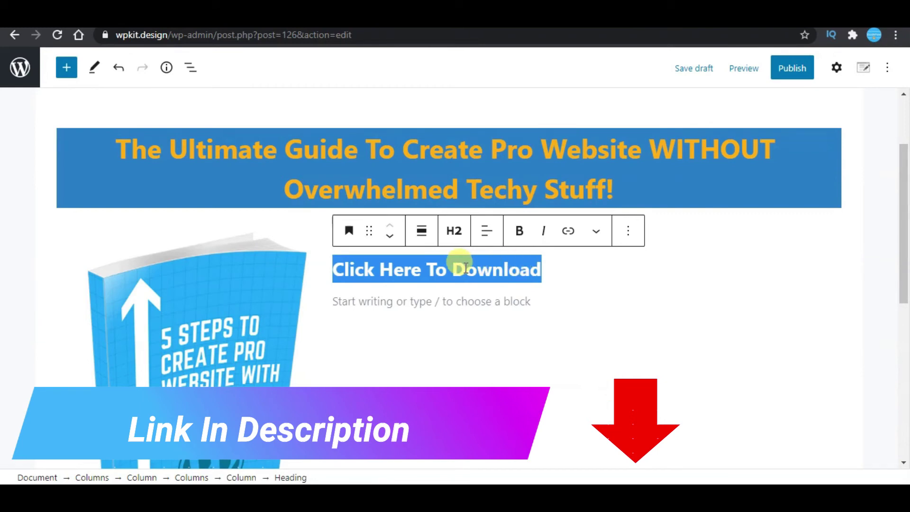
# Insert a Buttons block in the empty paragraph under the heading and label its button "Click Here To Download".
pyautogui.click(547, 312)
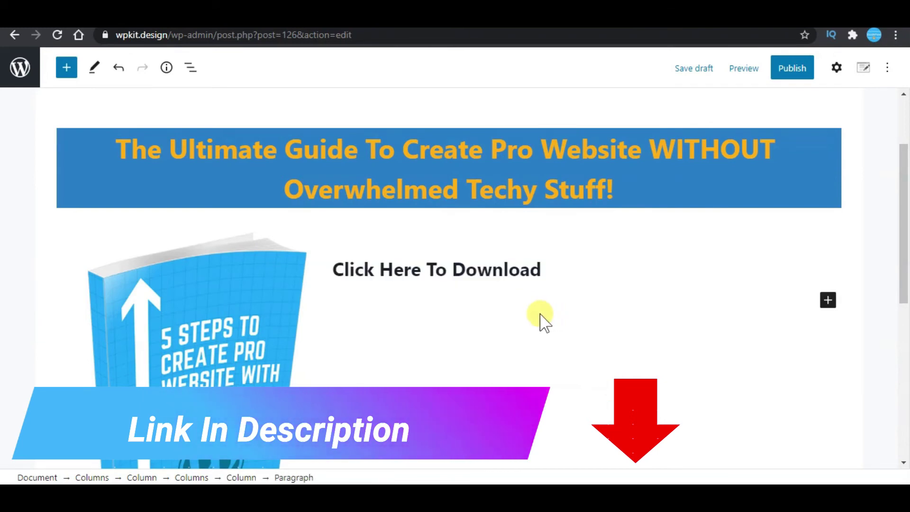
pyautogui.click(66, 68)
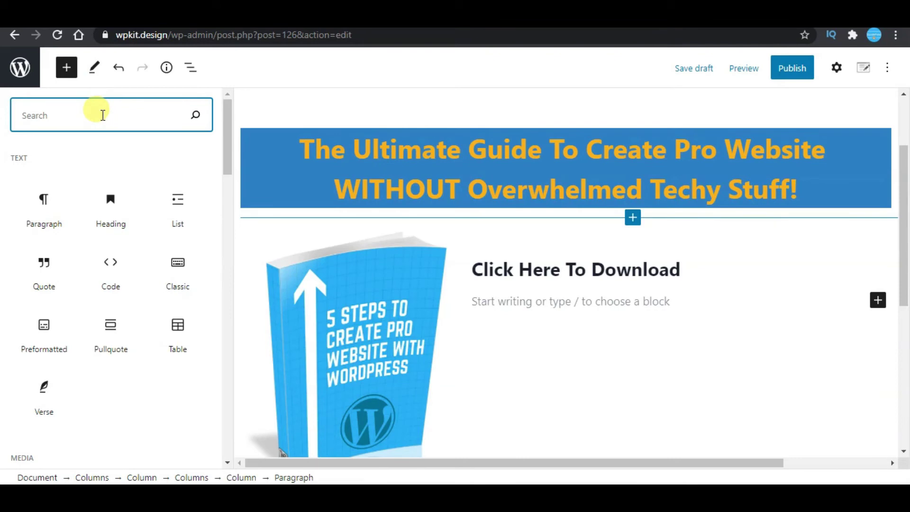
pyautogui.write('bu')
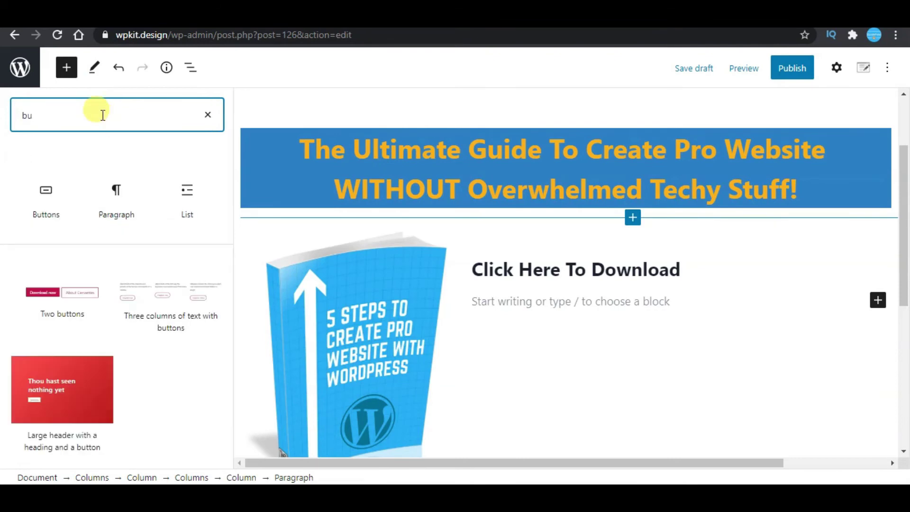
pyautogui.click(45, 219)
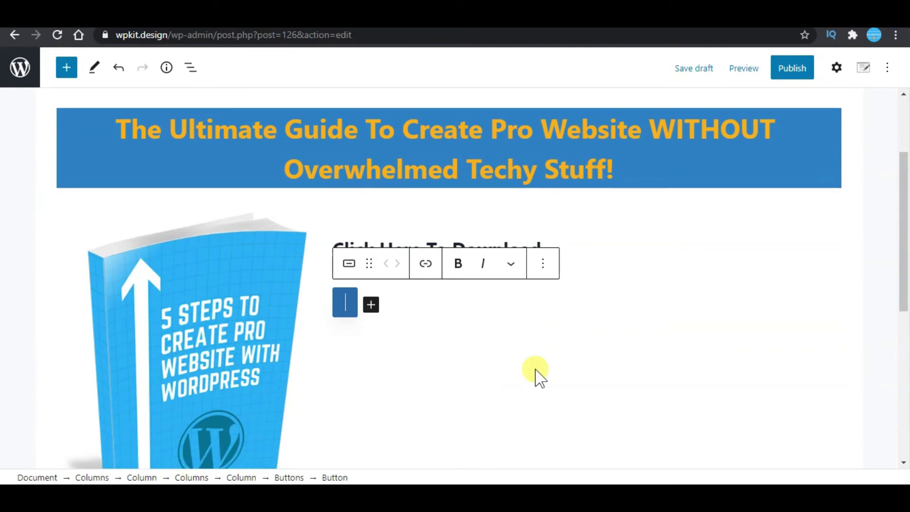
pyautogui.write('Click Here T')
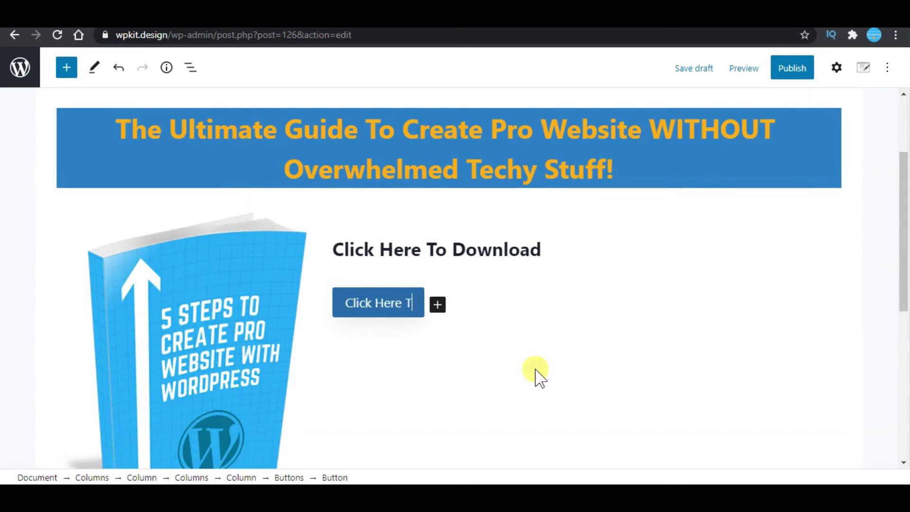
pyautogui.write('o Dow')
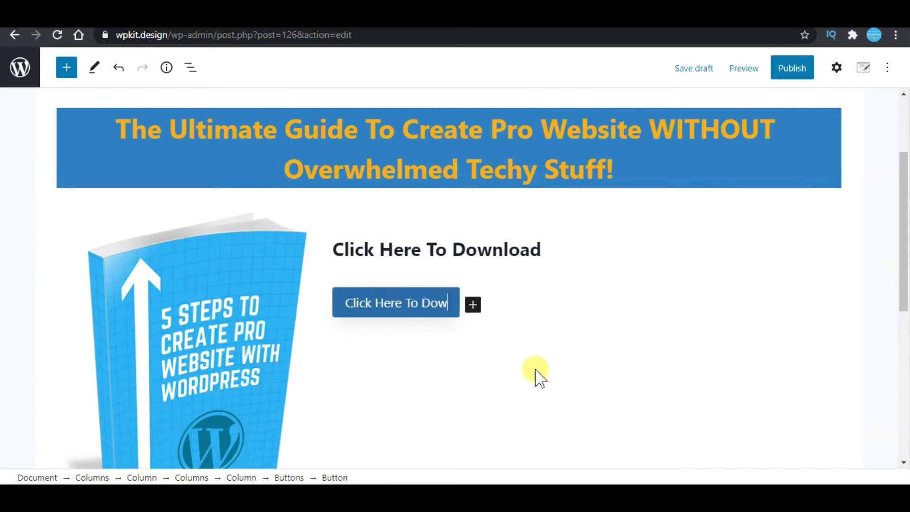
pyautogui.write('nload')
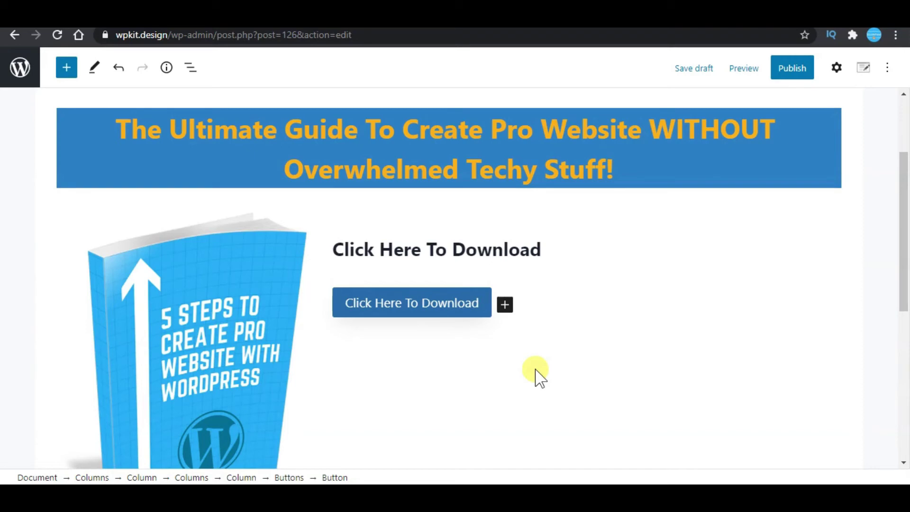
# Select the "Click Here To Download" button and open its link address field.
pyautogui.click(518, 309)
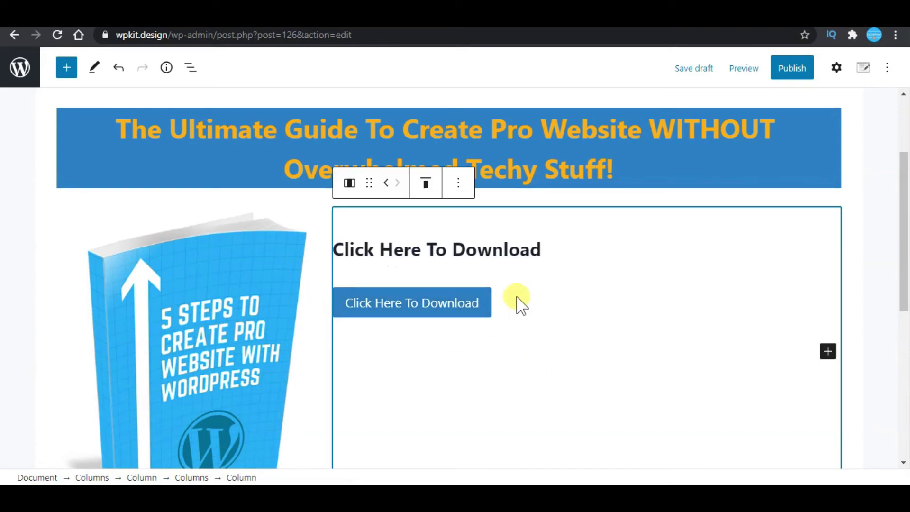
pyautogui.click(527, 245)
pyautogui.click(460, 304)
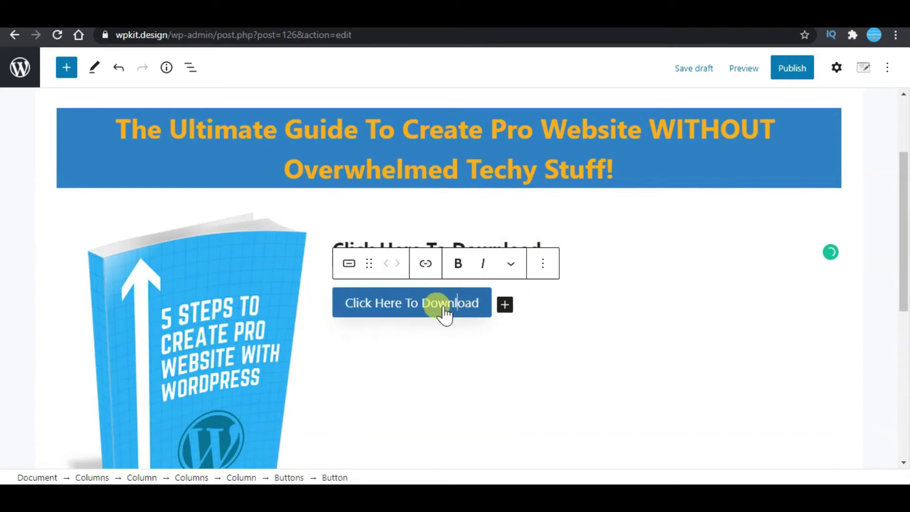
pyautogui.click(426, 265)
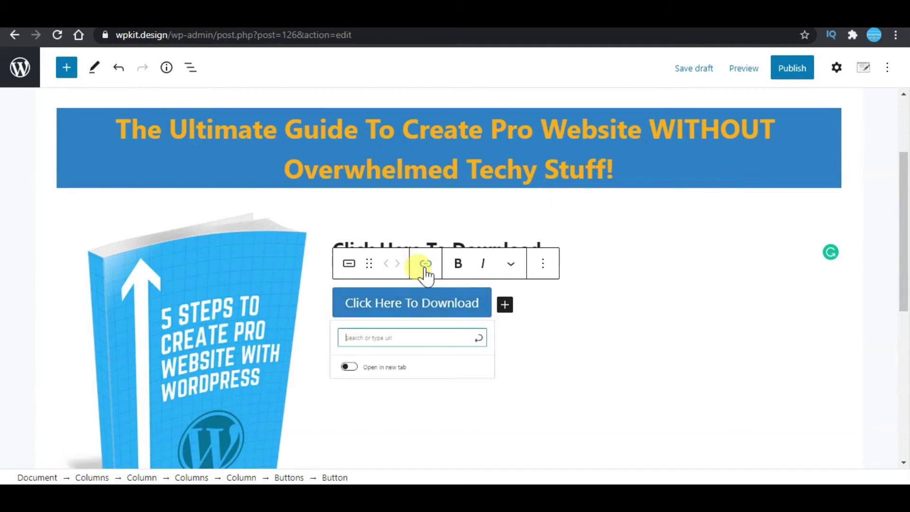
pyautogui.press('Return')
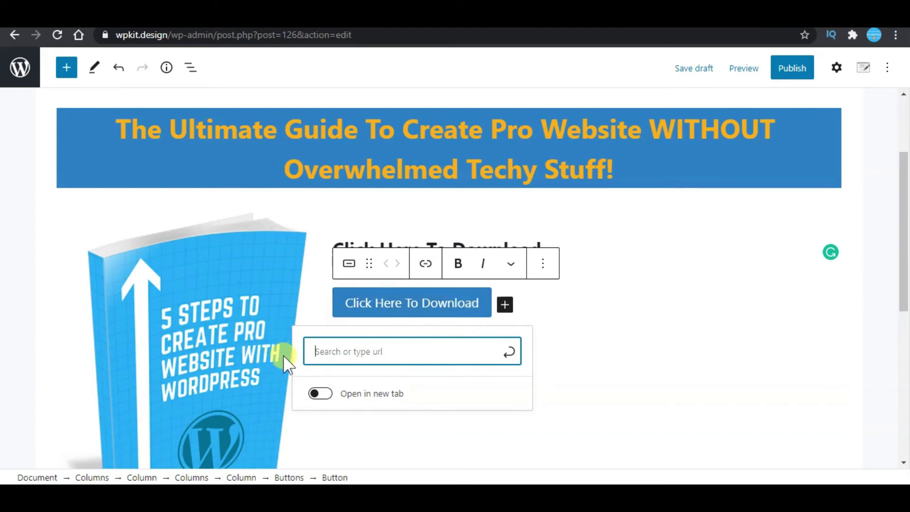
# Publish the Thank you Page.
pyautogui.click(784, 73)
pyautogui.click(784, 74)
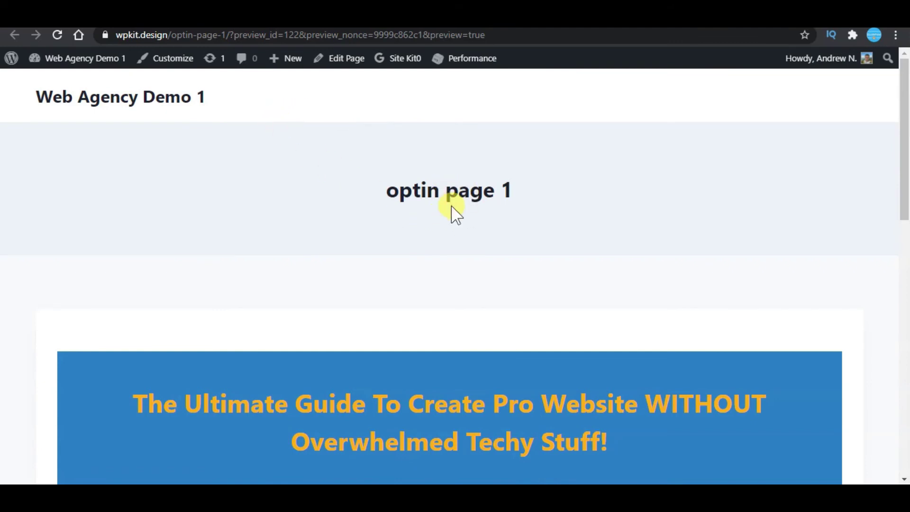
# Review the preview of optin page 1, examining its site header, page title, learning points and sign up form.
pyautogui.scroll(-1, 453, 211)
pyautogui.scroll(1, 431, 211)
pyautogui.scroll(-1, 439, 240)
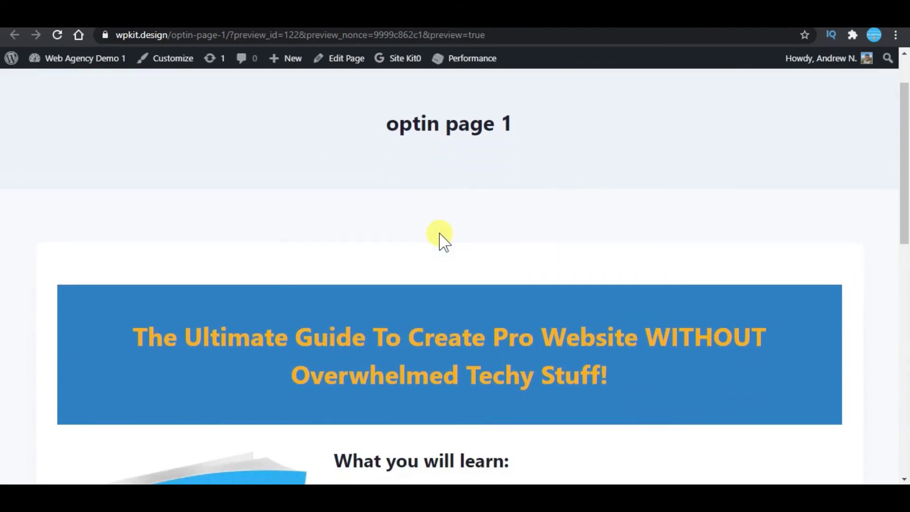
pyautogui.scroll(-6, 440, 234)
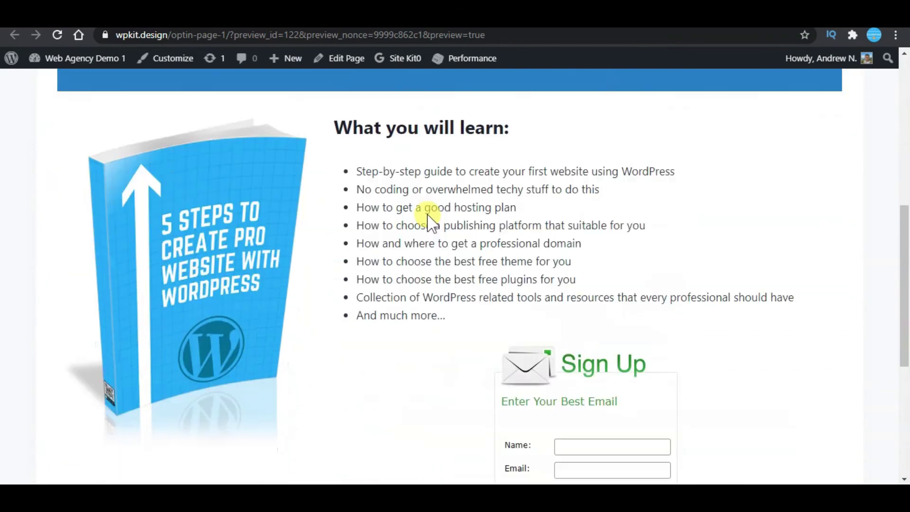
pyautogui.scroll(8, 520, 209)
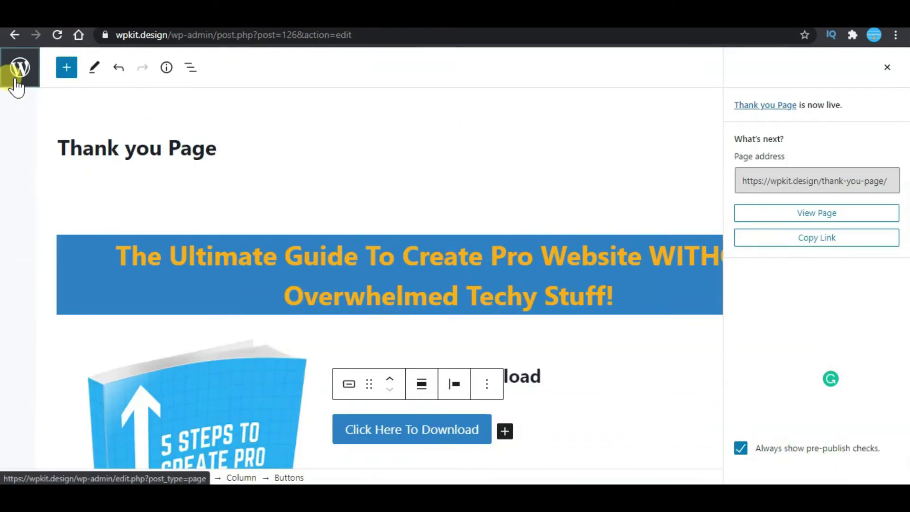
# Leave the Thank you Page editor for the Pages list and open the theme customizer.
pyautogui.click(16, 82)
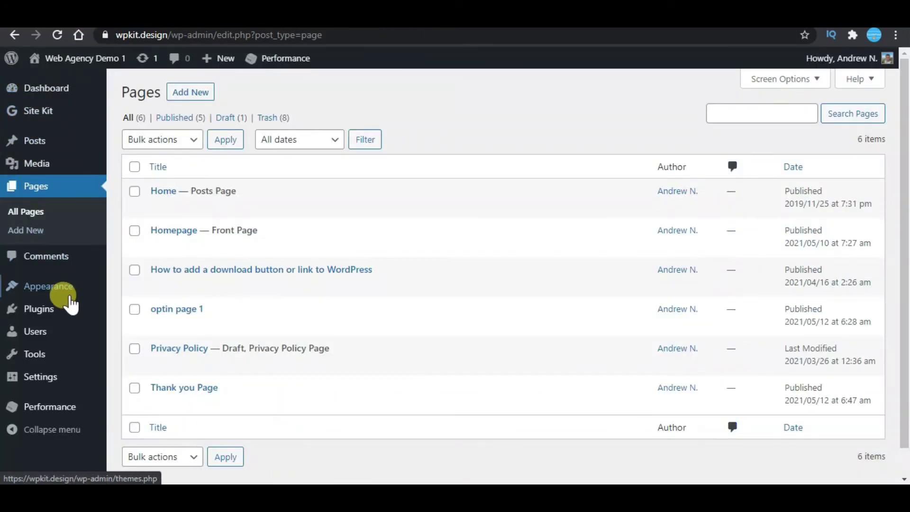
pyautogui.moveTo(70, 297)
pyautogui.click(133, 306)
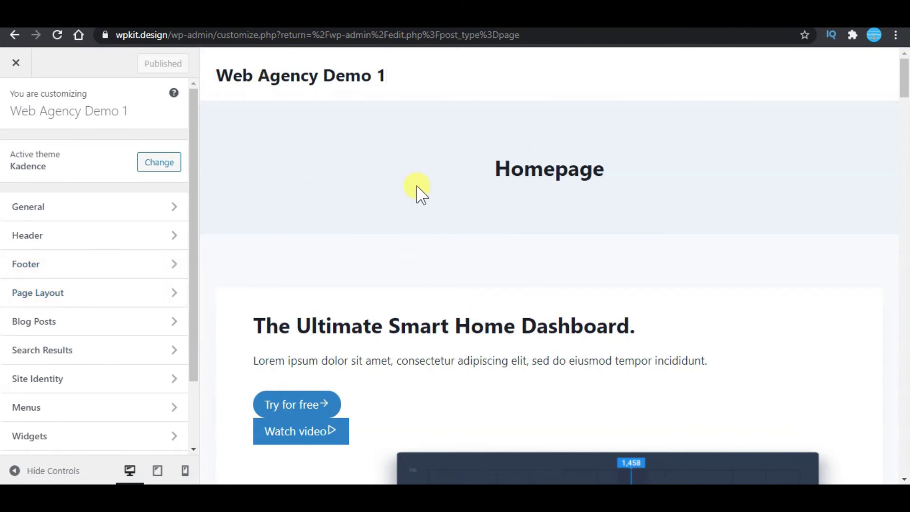
# Remove the Logo item from the middle row of the desktop header and return to the main customizer options.
pyautogui.click(102, 246)
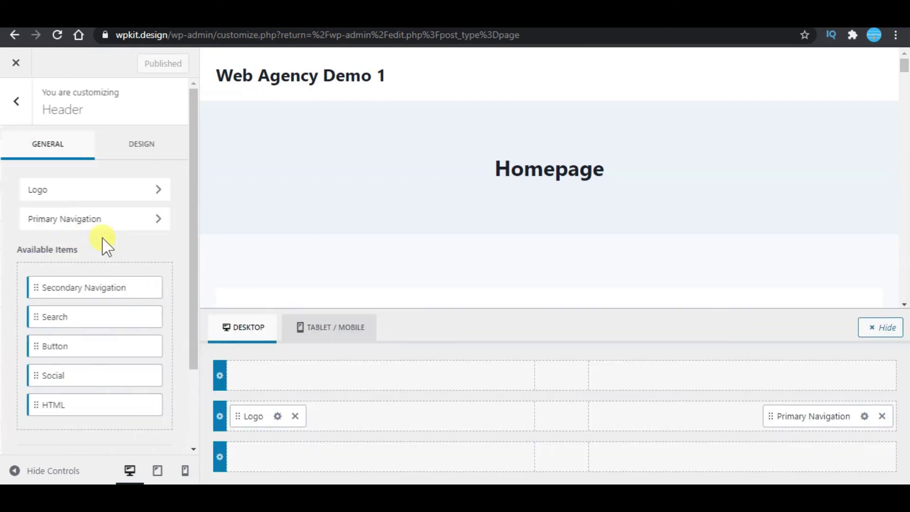
pyautogui.click(295, 417)
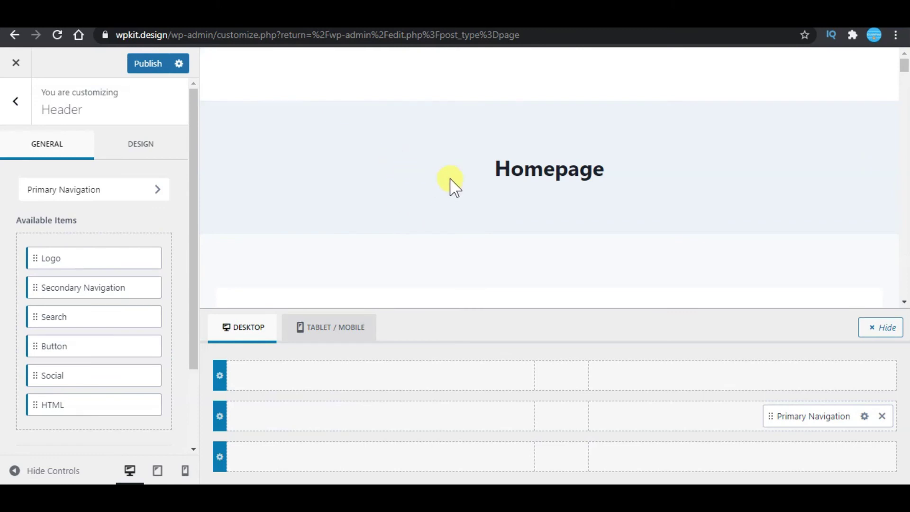
pyautogui.press('Escape')
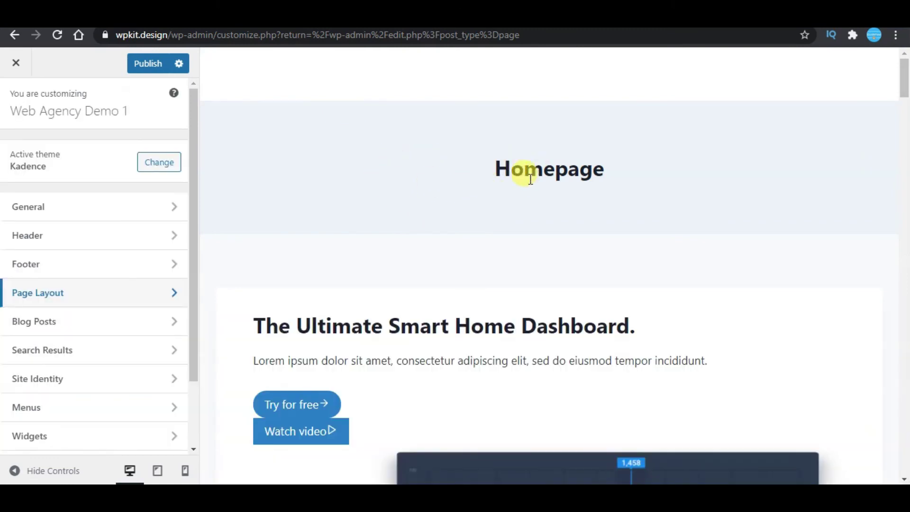
# Turn off the page title display in the Page Layout settings and publish the customizer changes.
pyautogui.click(108, 293)
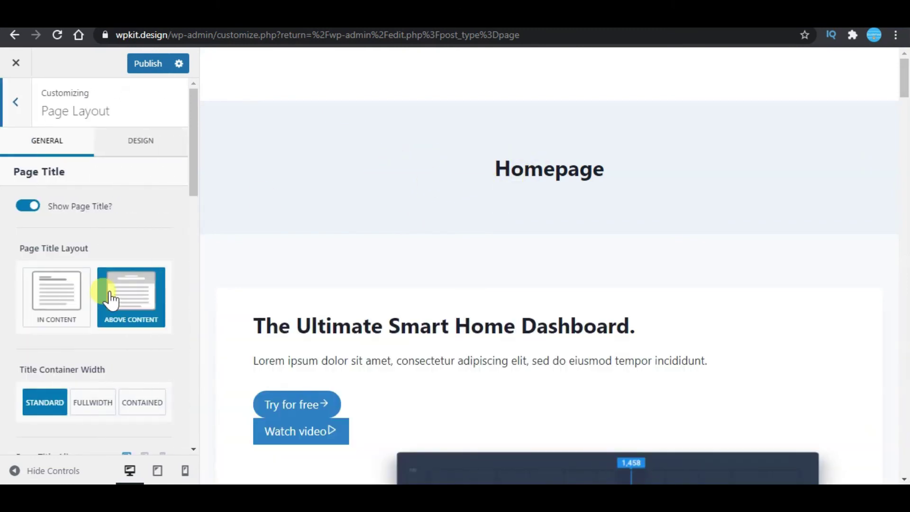
pyautogui.click(30, 207)
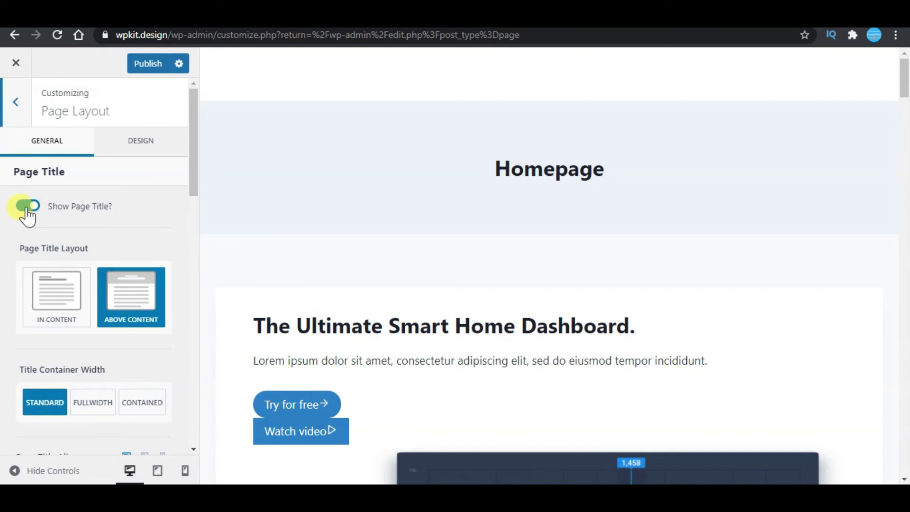
pyautogui.click(27, 209)
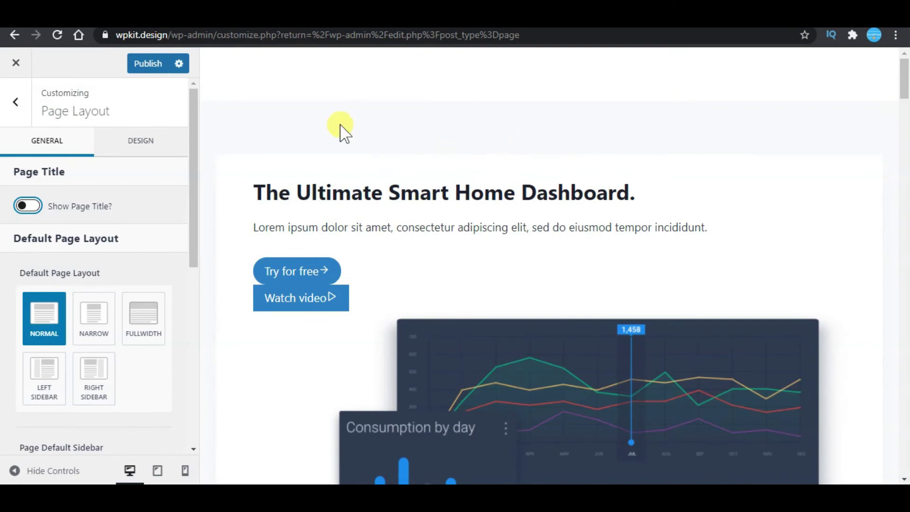
pyautogui.click(156, 65)
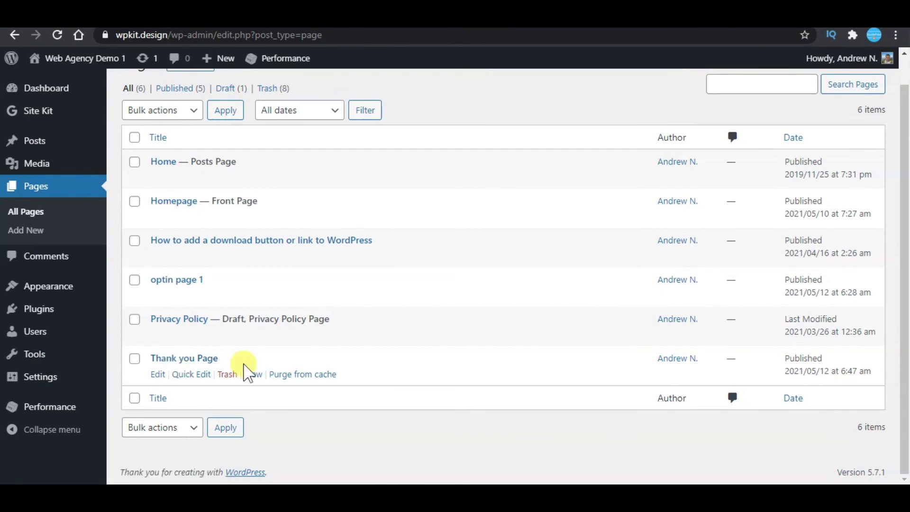
# Open the Thank you Page for editing and copy the address of its View Page link.
pyautogui.scroll(1, 204, 368)
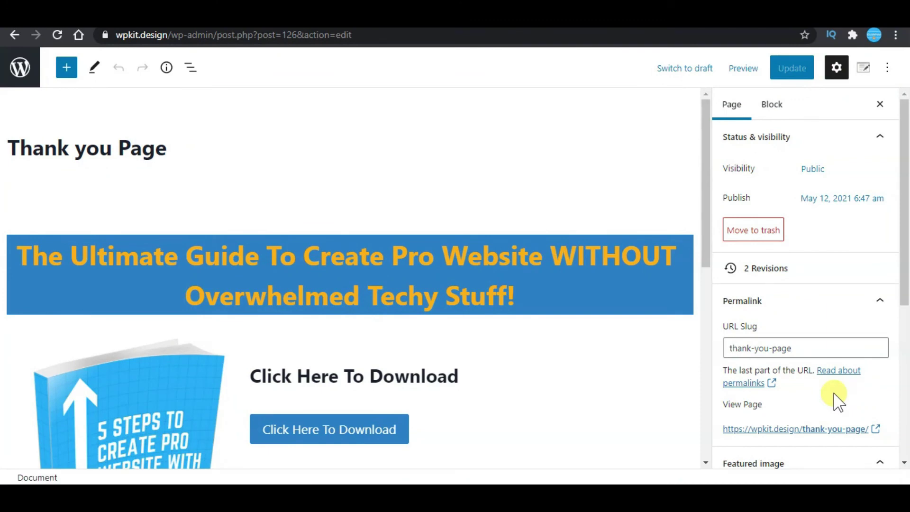
pyautogui.scroll(-1, 806, 388)
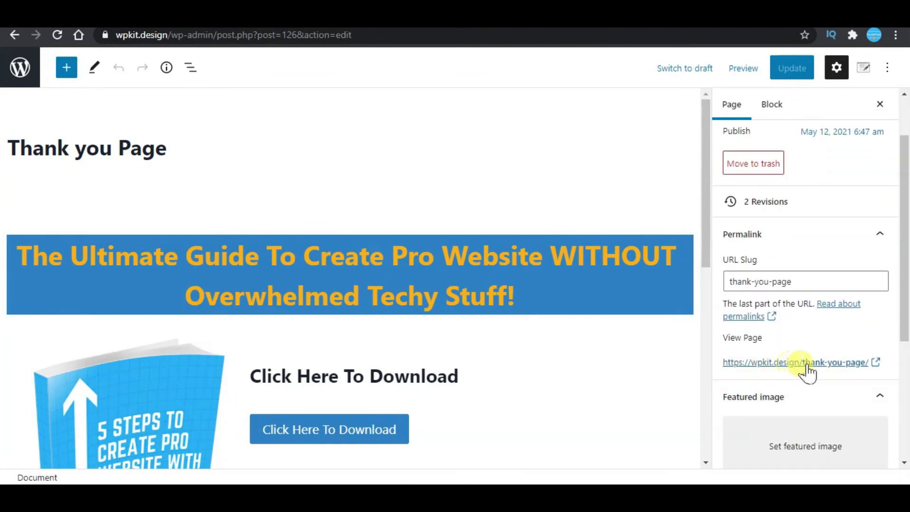
pyautogui.rightClick(835, 372)
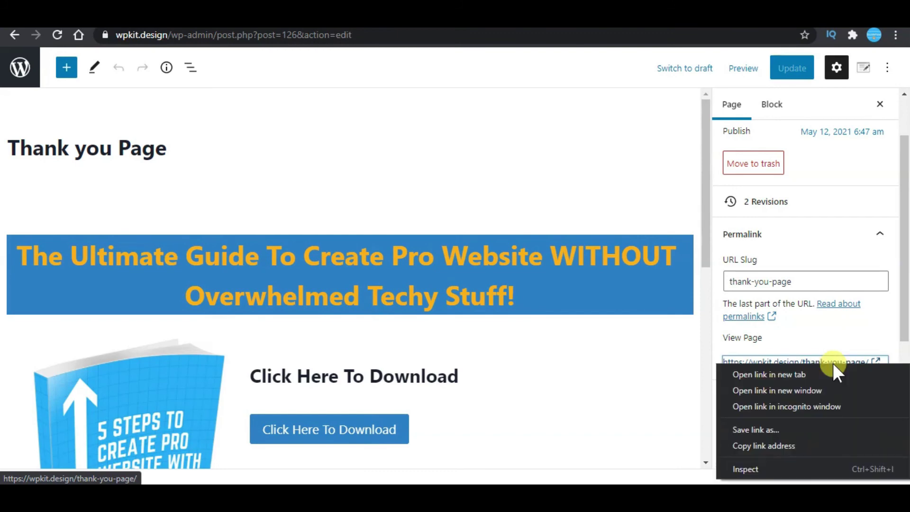
pyautogui.click(816, 446)
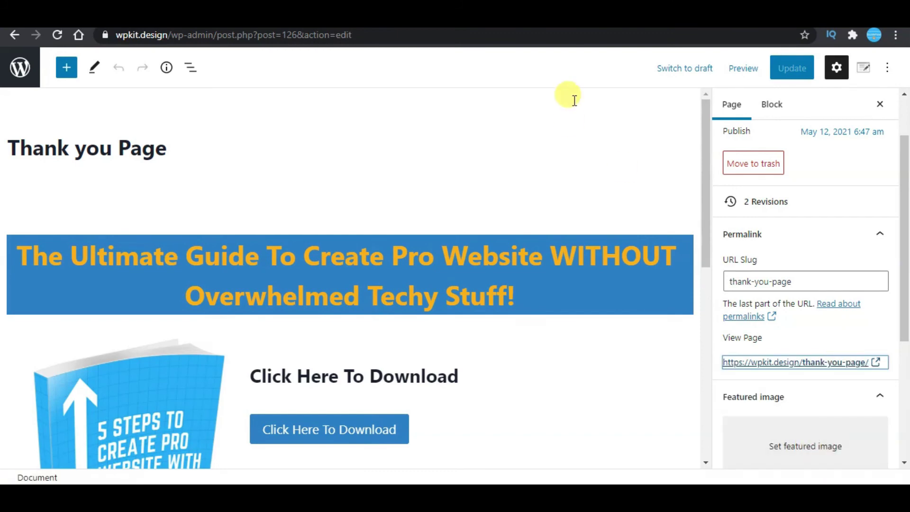
# Switch to the AWeber browser window and open the Settings stage of the web form.
pyautogui.click(441, 482)
pyautogui.scroll(4, 571, 294)
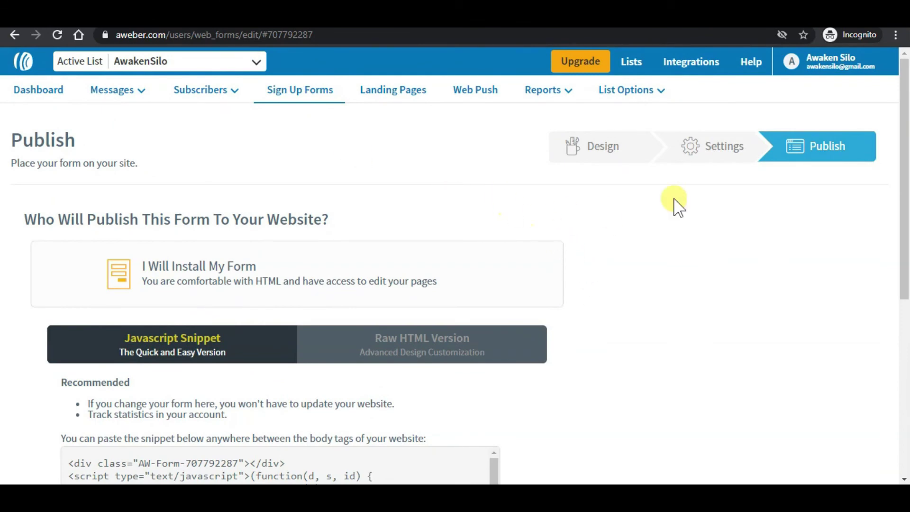
pyautogui.click(711, 153)
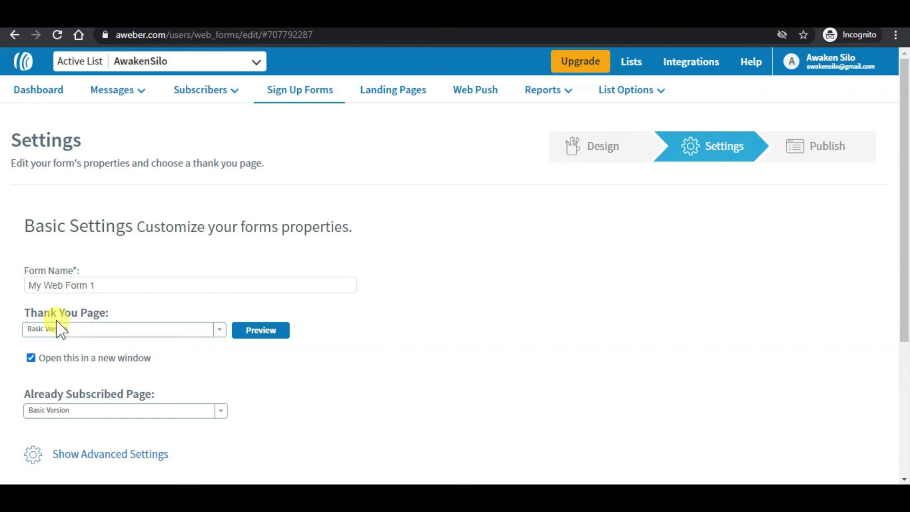
pyautogui.click(189, 328)
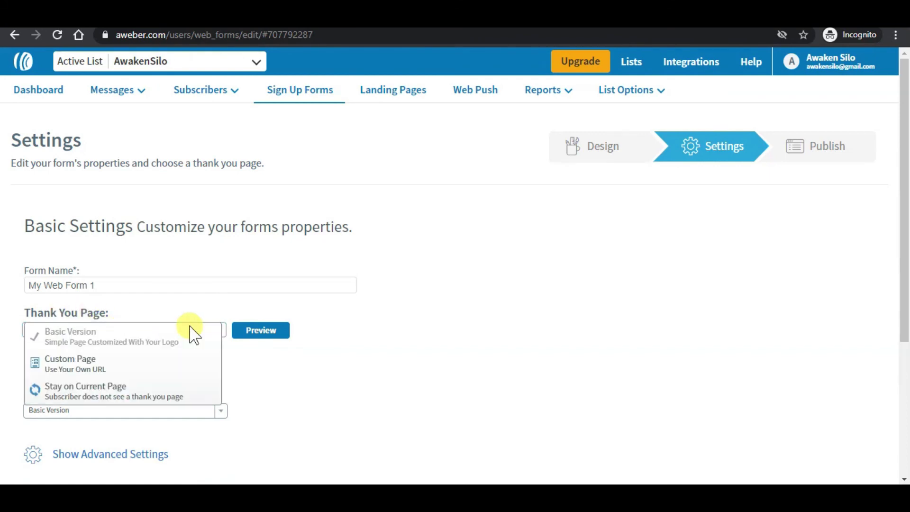
pyautogui.click(115, 374)
pyautogui.click(56, 358)
pyautogui.rightClick(82, 359)
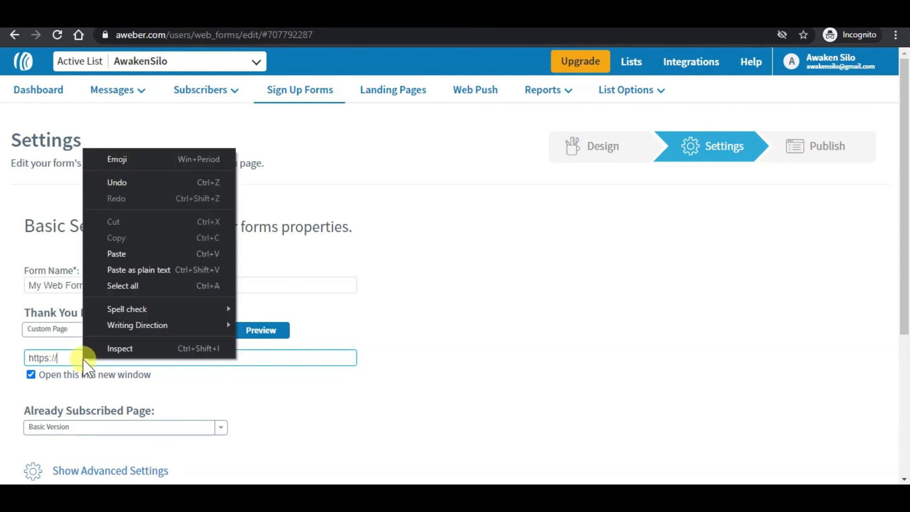
pyautogui.click(136, 270)
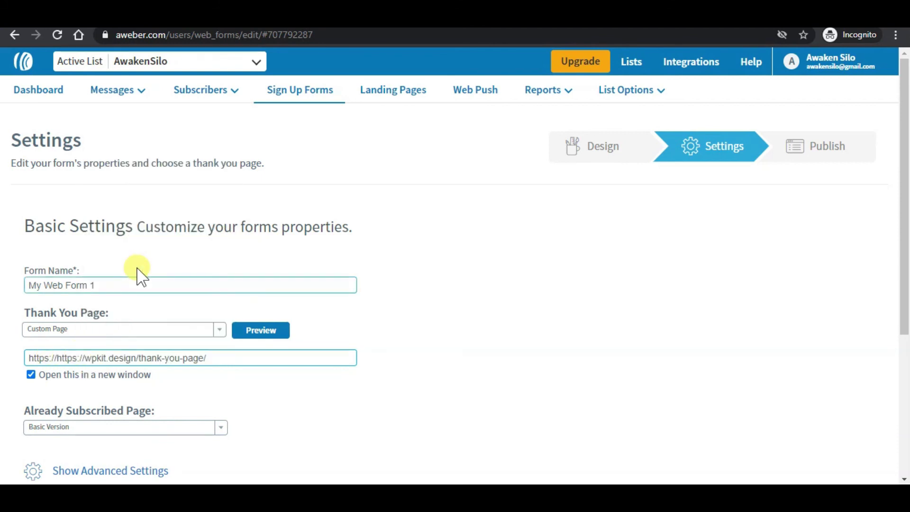
pyautogui.moveTo(57, 357); pyautogui.dragTo(29, 357)
pyautogui.press('BackSpace')
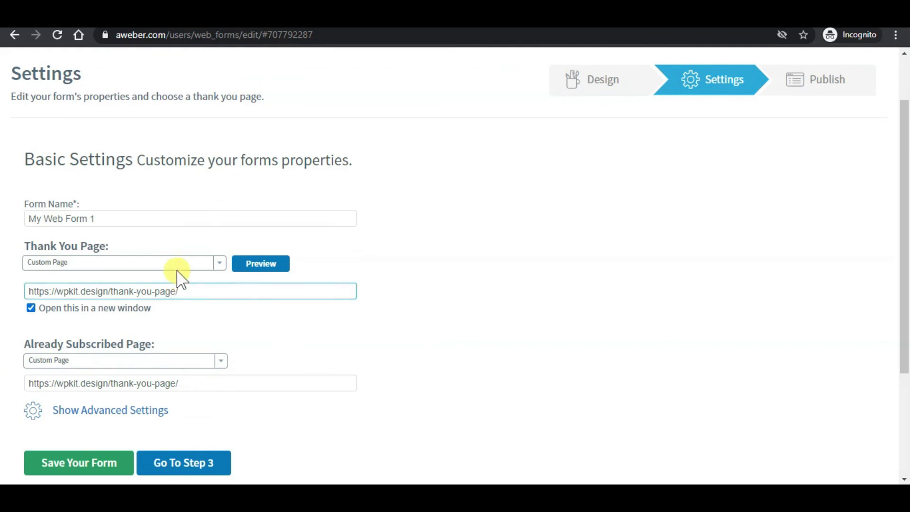
# Check the Thank You Page address and save the web form.
pyautogui.click(177, 274)
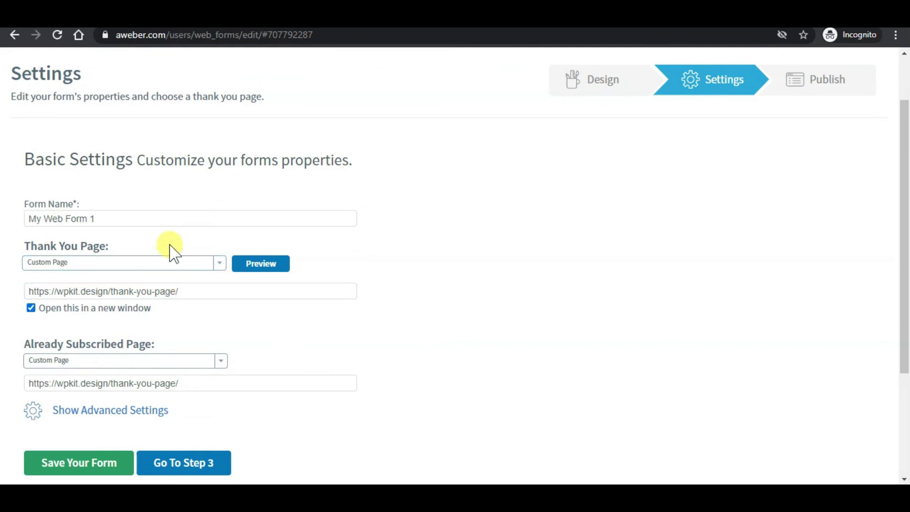
pyautogui.click(57, 291)
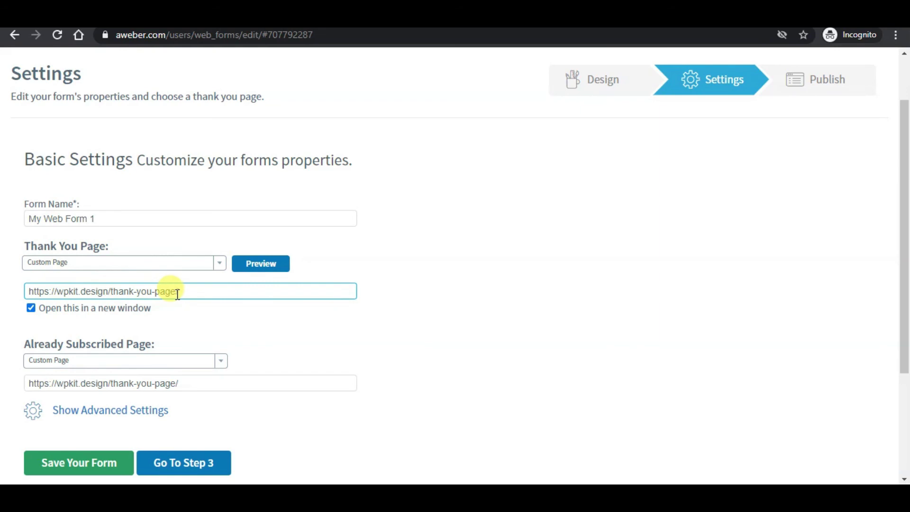
pyautogui.click(116, 470)
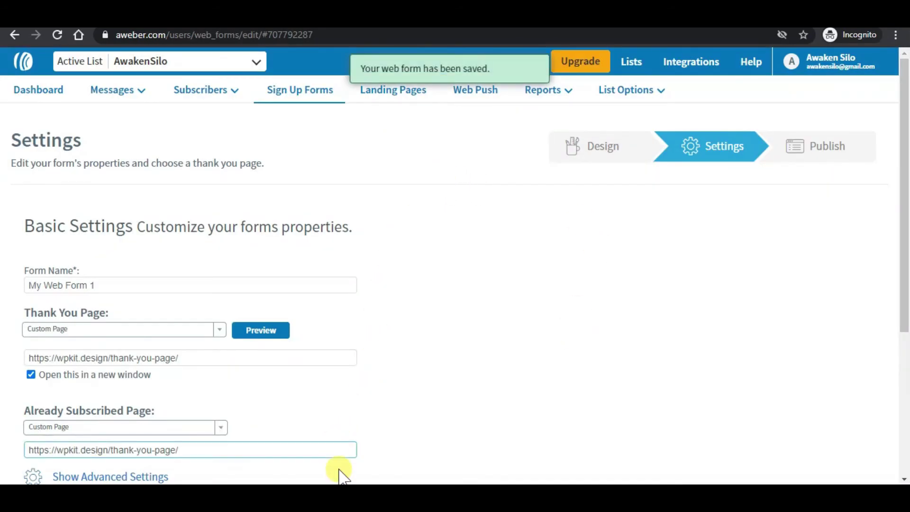
pyautogui.scroll(-5, 305, 219)
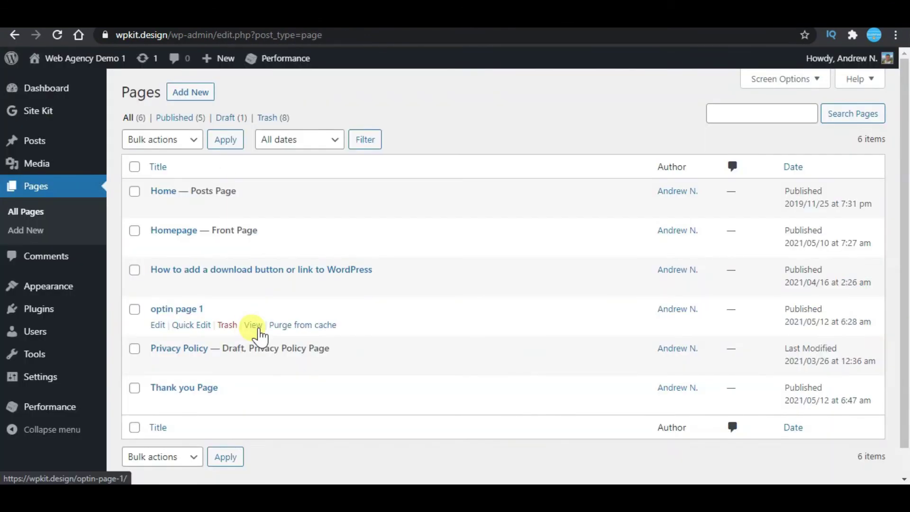
# Switch to the WordPress Pages list, view the published optin page 1 and look over its content.
pyautogui.click(259, 330)
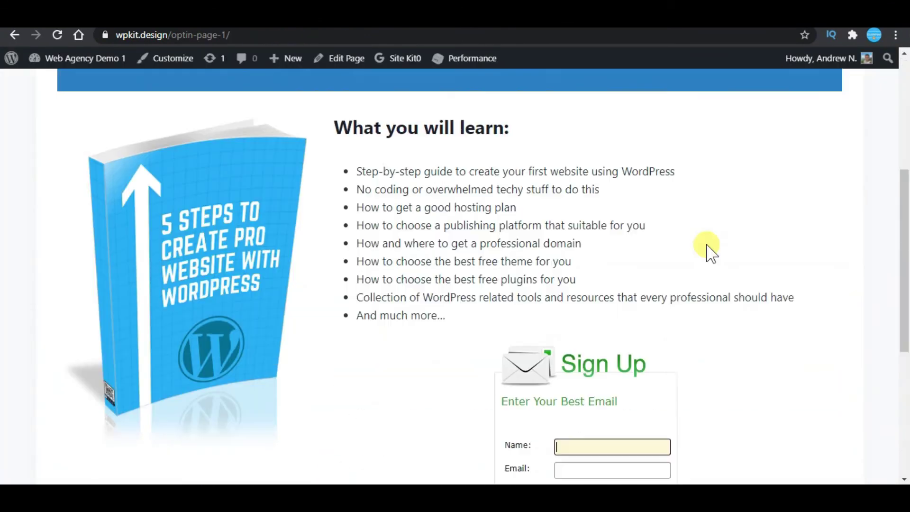
pyautogui.scroll(5, 705, 251)
pyautogui.scroll(-7, 710, 256)
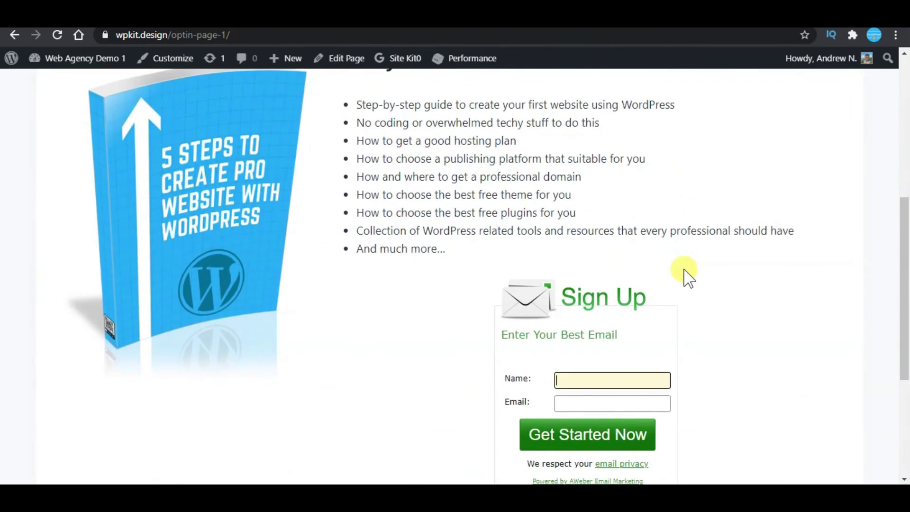
pyautogui.scroll(4, 685, 275)
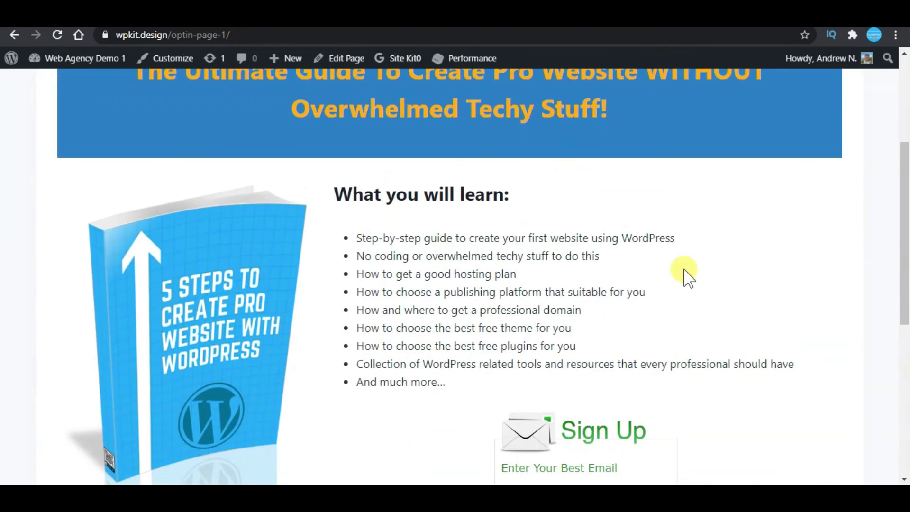
# Fill in the opt-in page's sign-up form with name 1 and a test email address, and submit it.
pyautogui.scroll(-3, 686, 275)
pyautogui.scroll(-2, 711, 327)
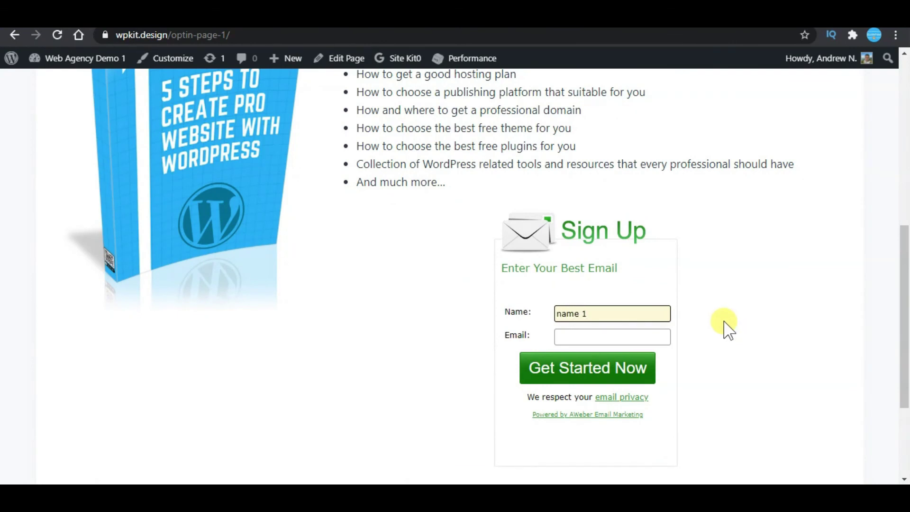
pyautogui.click(636, 335)
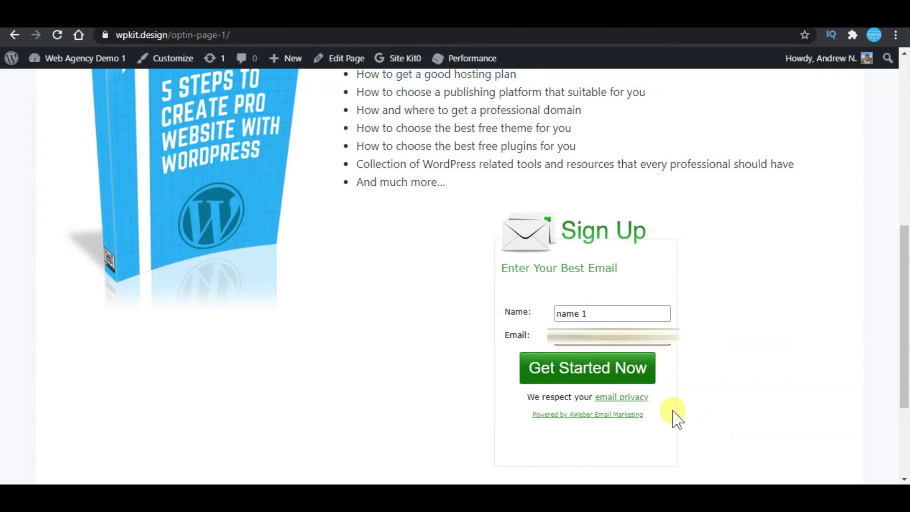
pyautogui.click(646, 382)
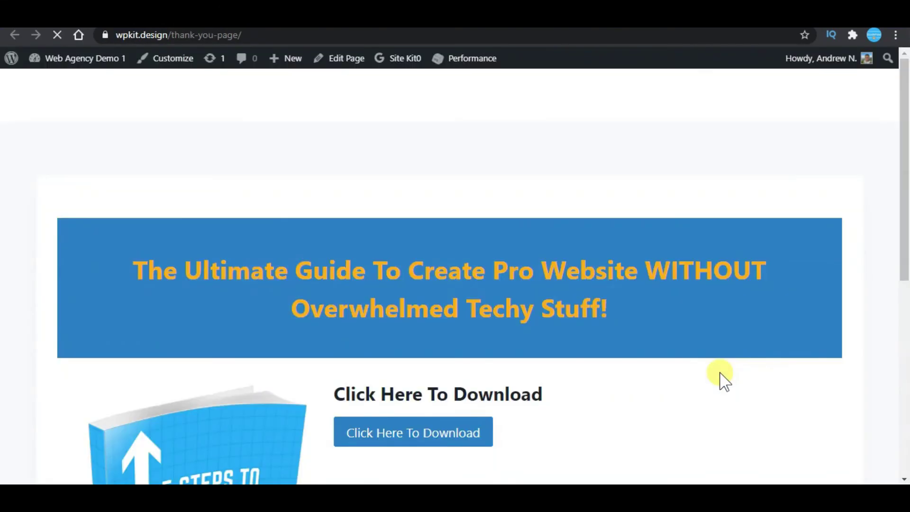
# Look over the Thank you Page opened by the sign-up, down to its download button.
pyautogui.scroll(-1, 720, 373)
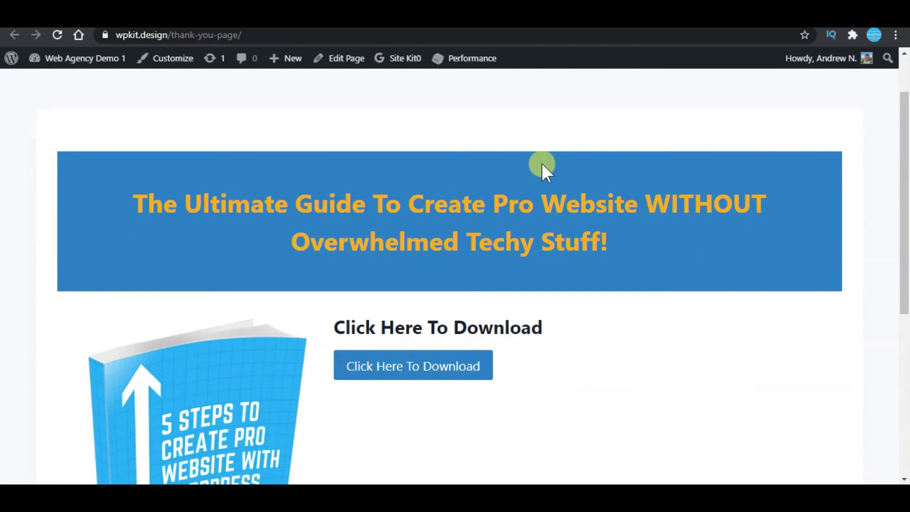
pyautogui.scroll(-1, 580, 263)
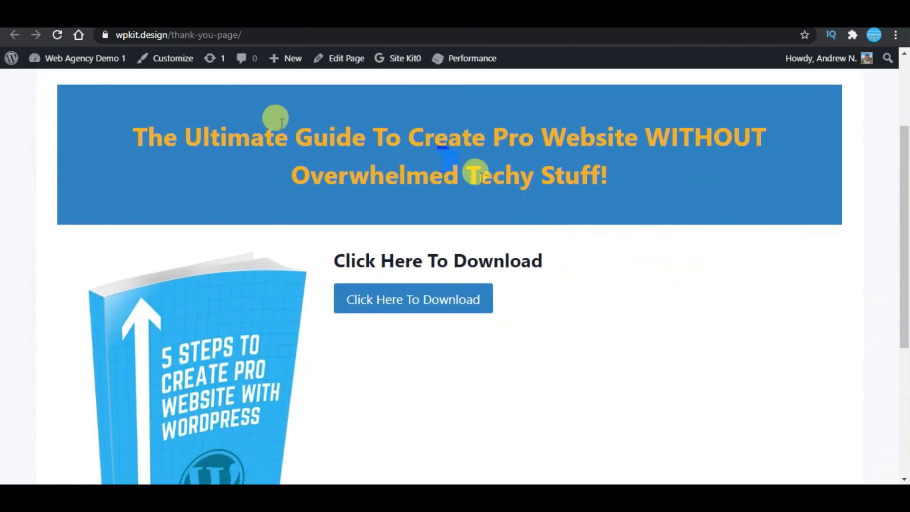
pyautogui.scroll(-1, 522, 303)
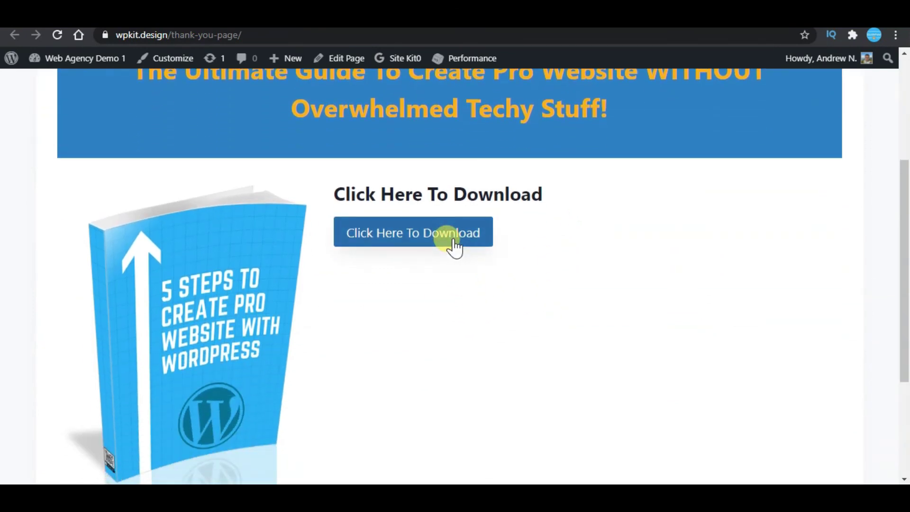